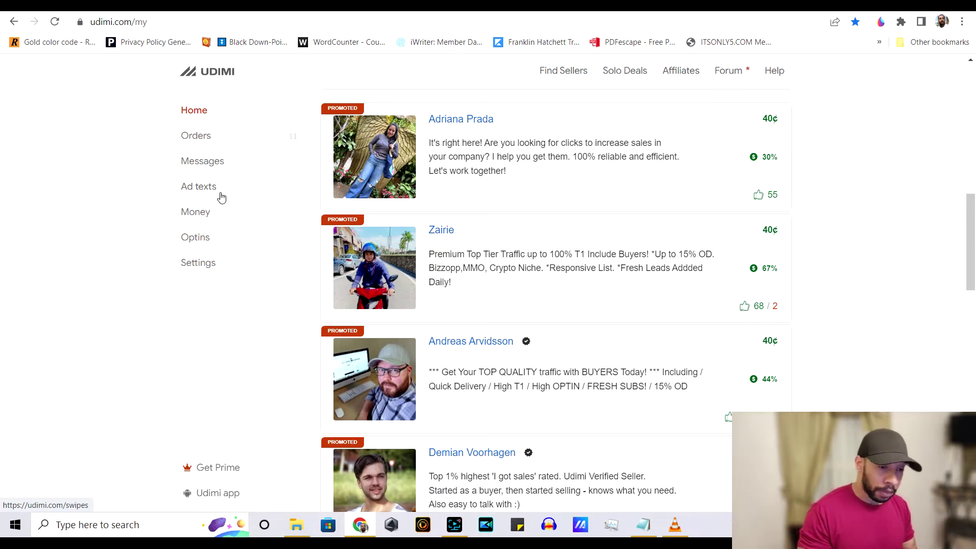
# Go to Find Sellers and require sellers with at least 30% sales
pyautogui.scroll(-6, 221, 197)
pyautogui.scroll(3, 401, 204)
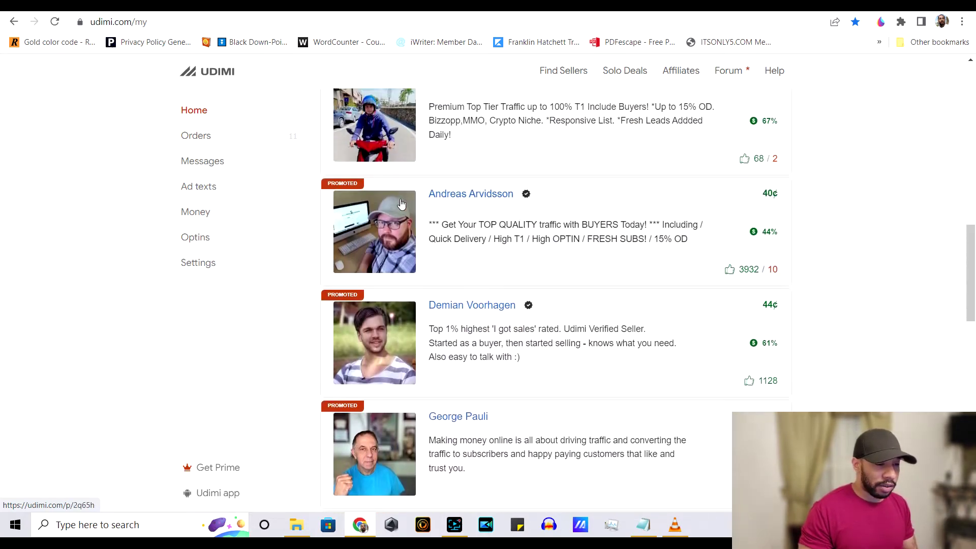
pyautogui.scroll(3, 401, 203)
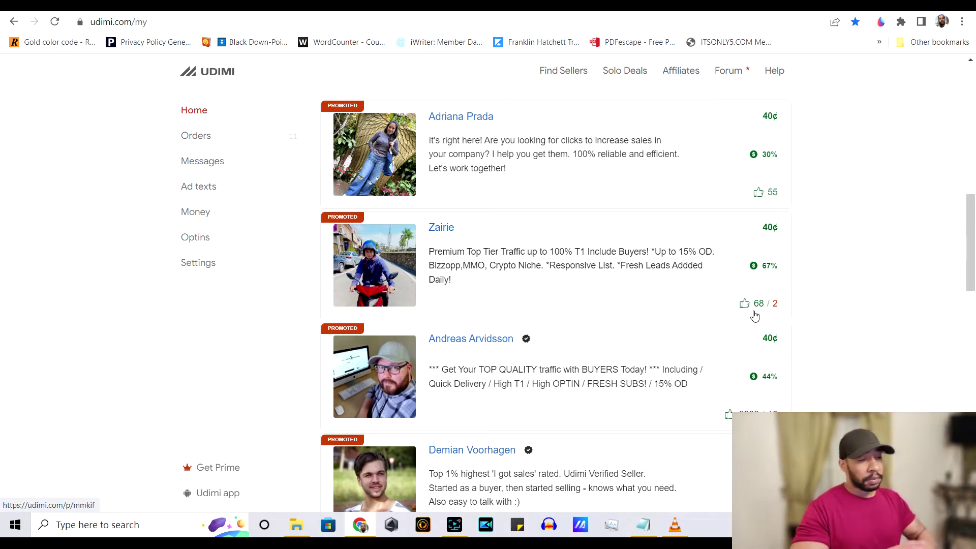
pyautogui.click(555, 75)
pyautogui.scroll(2, 414, 239)
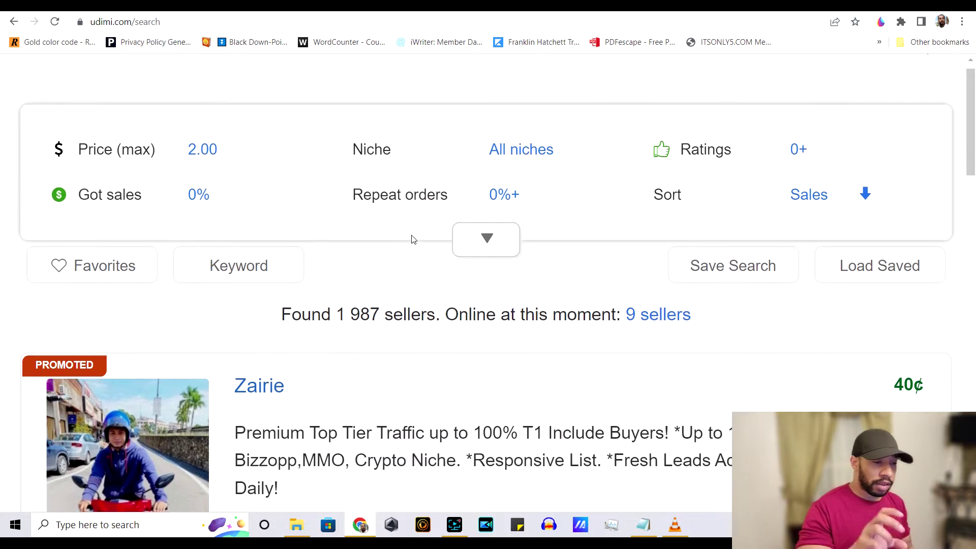
pyautogui.scroll(-1, 412, 238)
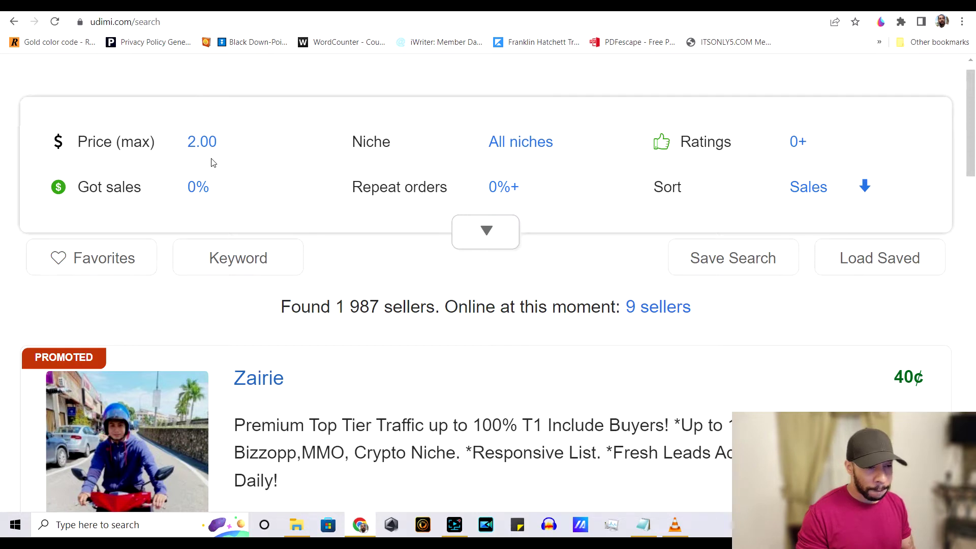
pyautogui.click(198, 190)
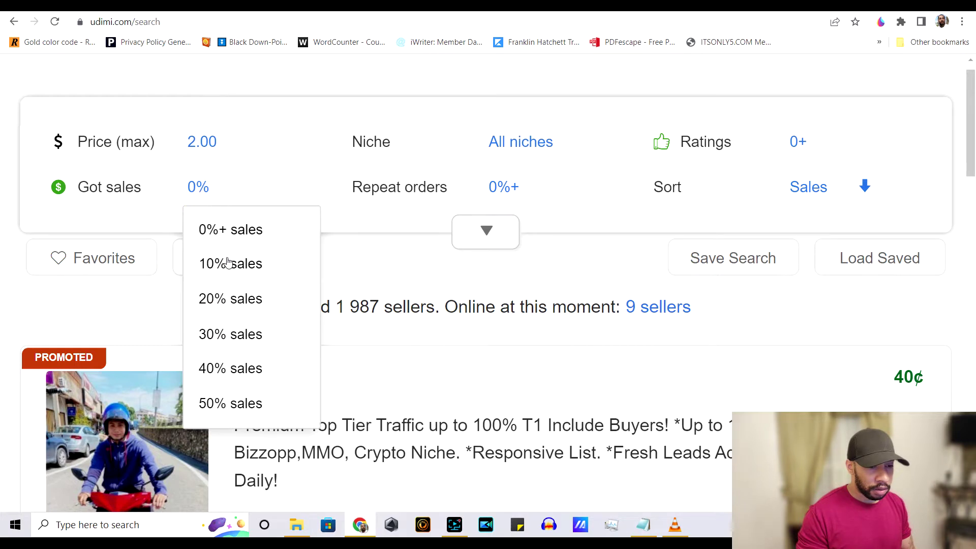
pyautogui.click(220, 334)
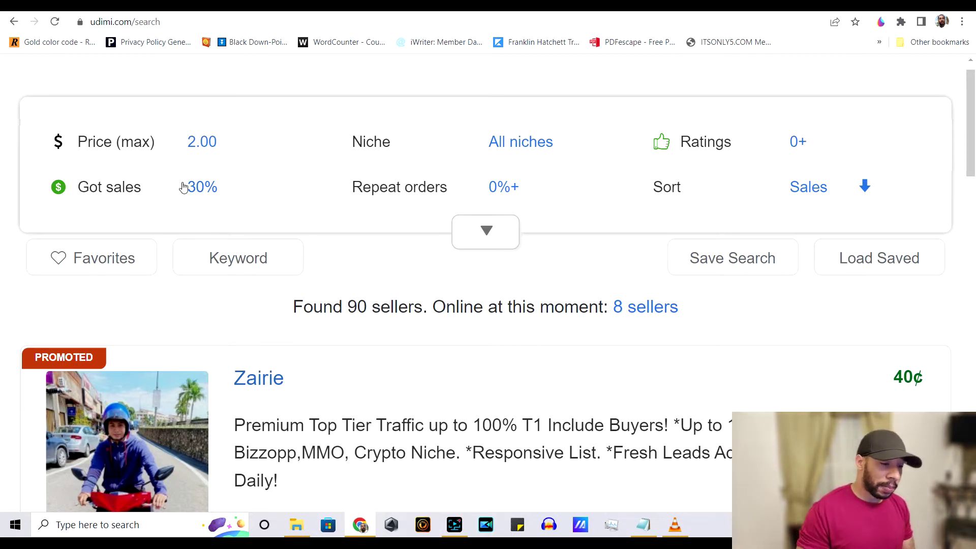
# Limit results to the Marketing niche with 300+ ratings, keeping the sort by sales
pyautogui.click(499, 146)
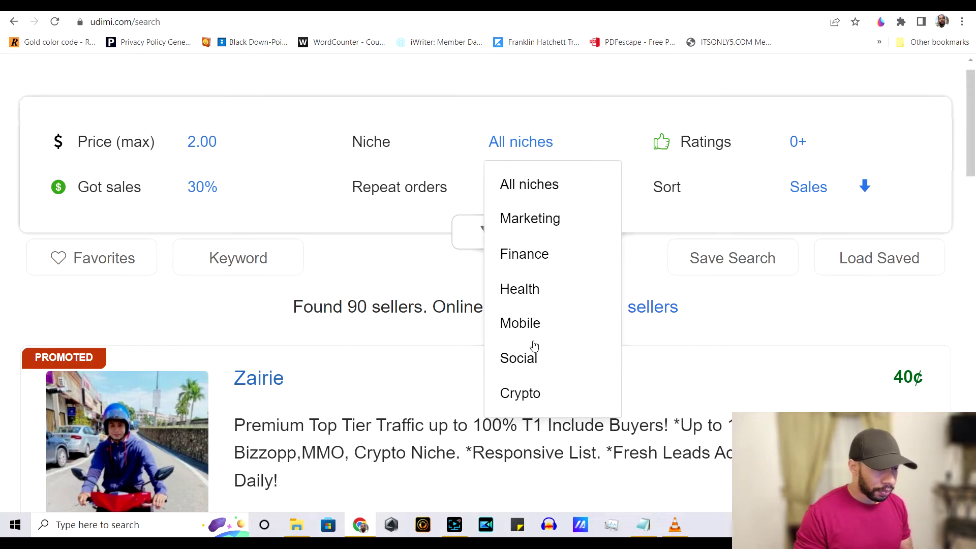
pyautogui.click(536, 226)
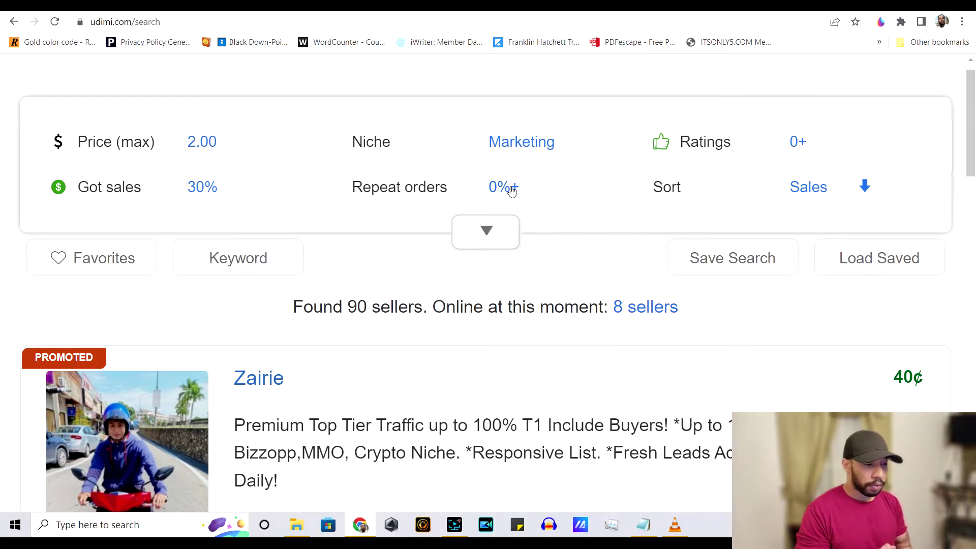
pyautogui.click(796, 142)
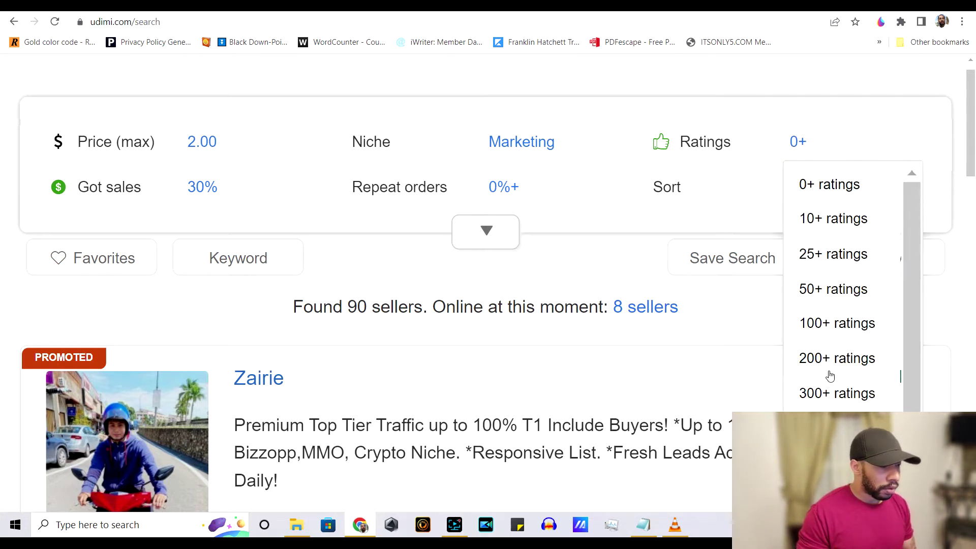
pyautogui.click(829, 394)
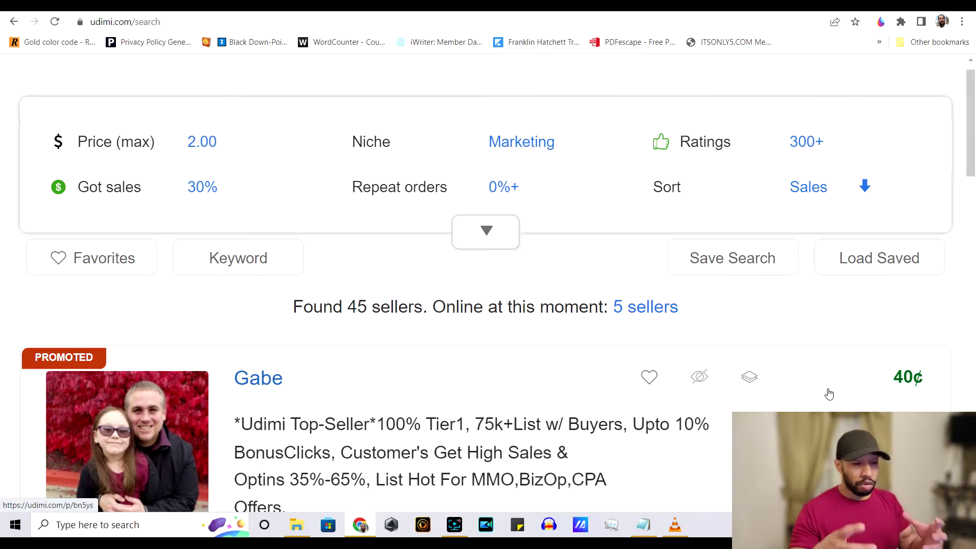
pyautogui.click(838, 191)
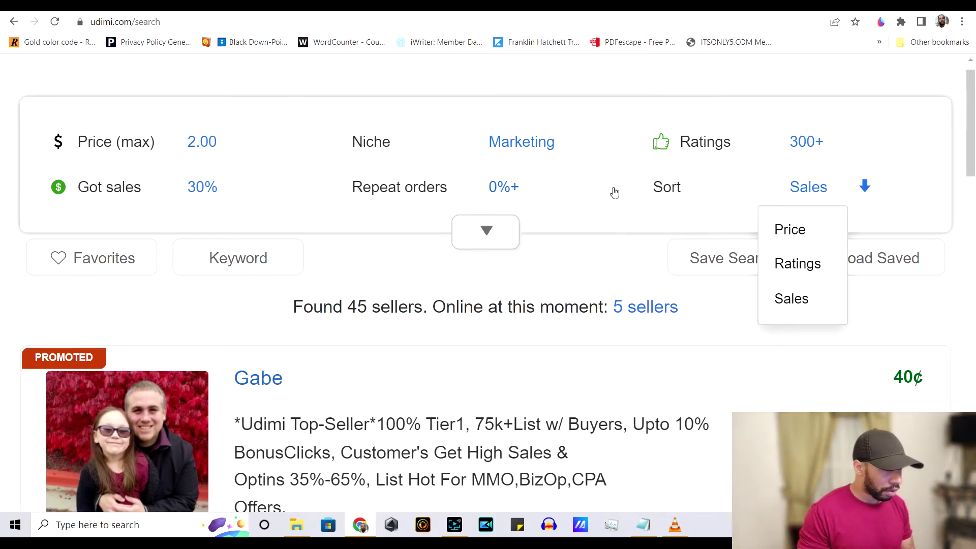
pyautogui.click(629, 113)
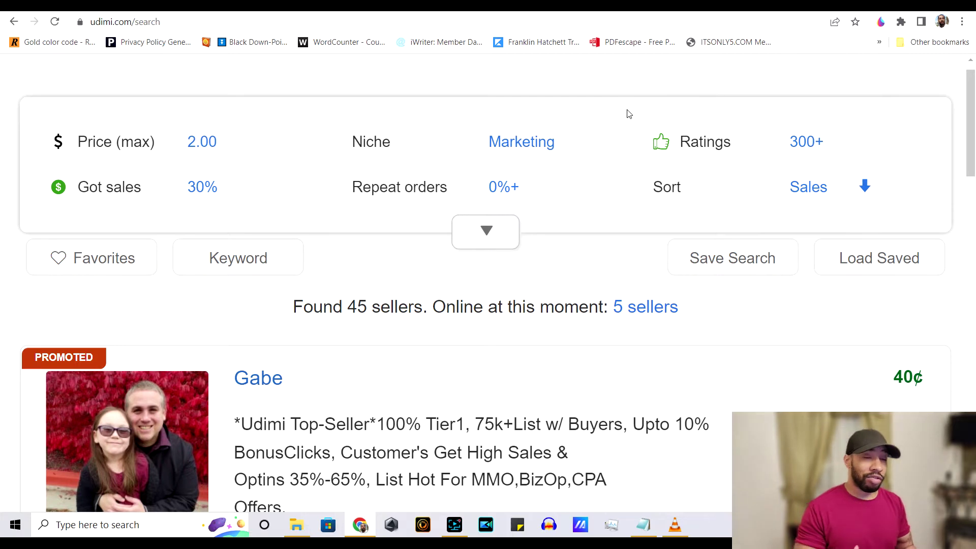
pyautogui.scroll(-5, 628, 114)
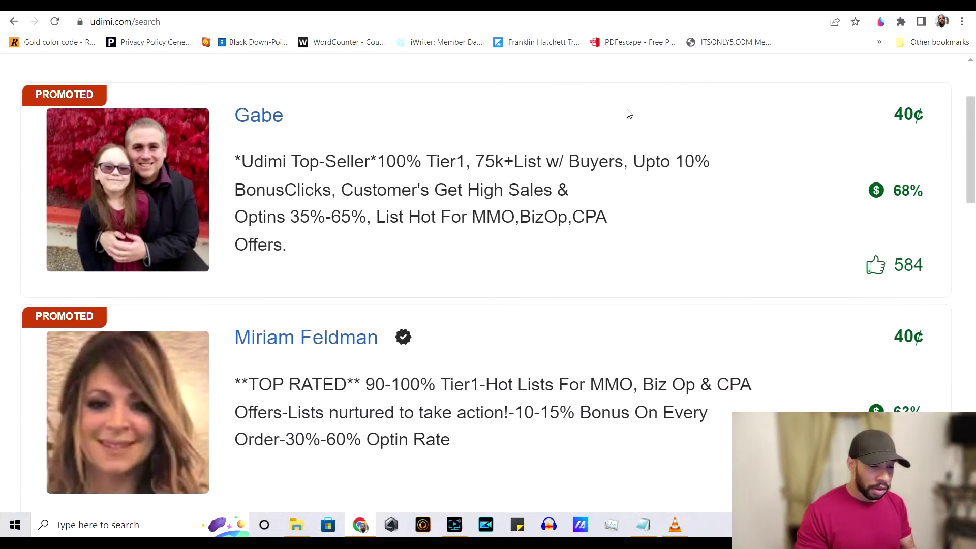
pyautogui.scroll(-1, 629, 113)
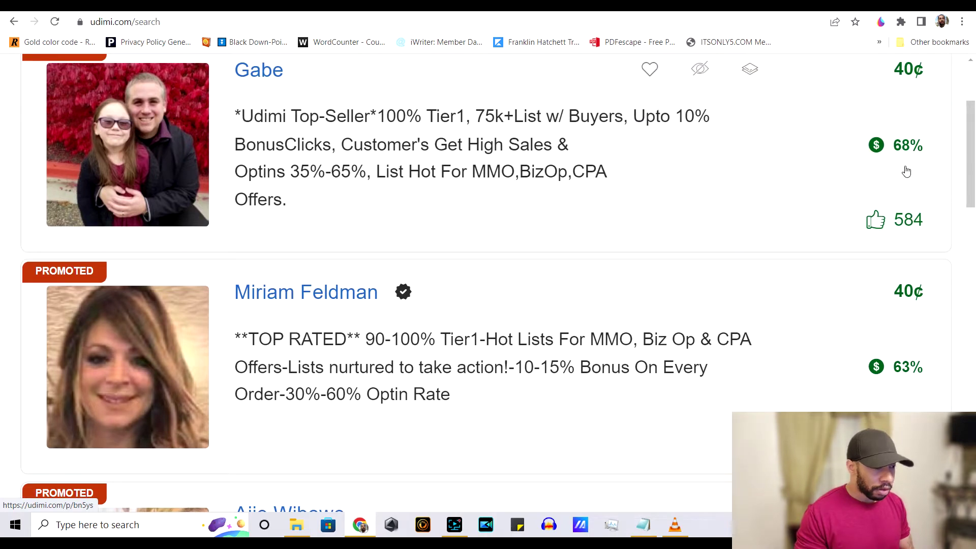
pyautogui.moveTo(914, 137)
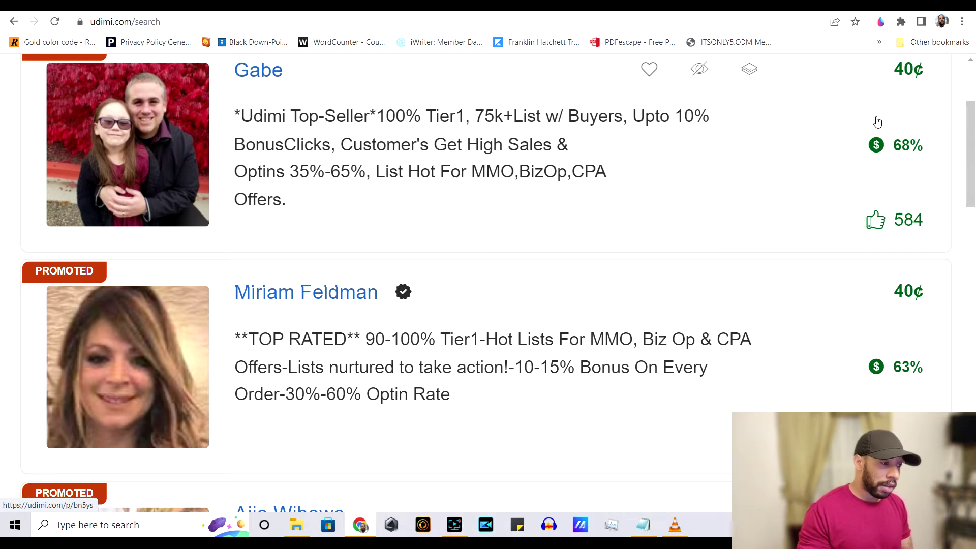
pyautogui.scroll(-2, 878, 122)
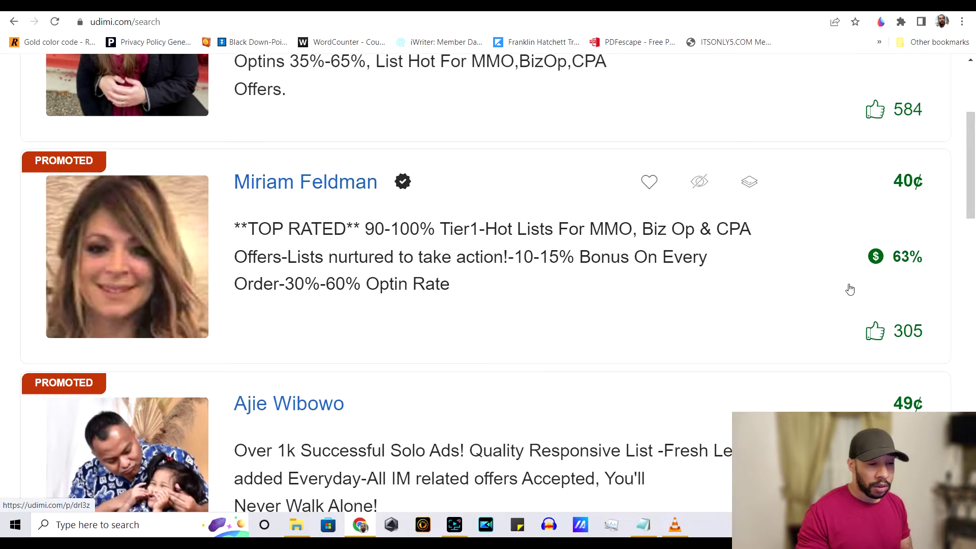
pyautogui.scroll(-3, 826, 280)
pyautogui.scroll(-10, 827, 281)
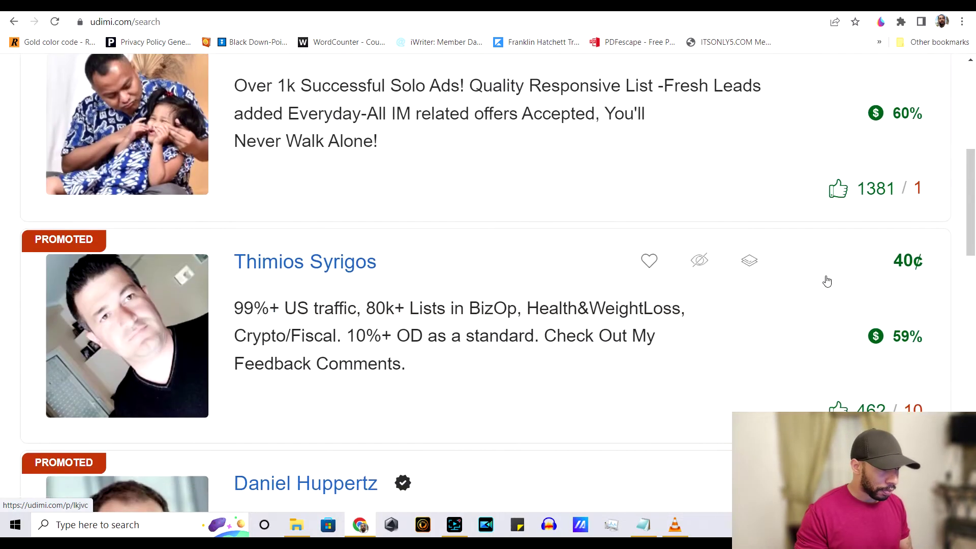
pyautogui.scroll(-3, 827, 281)
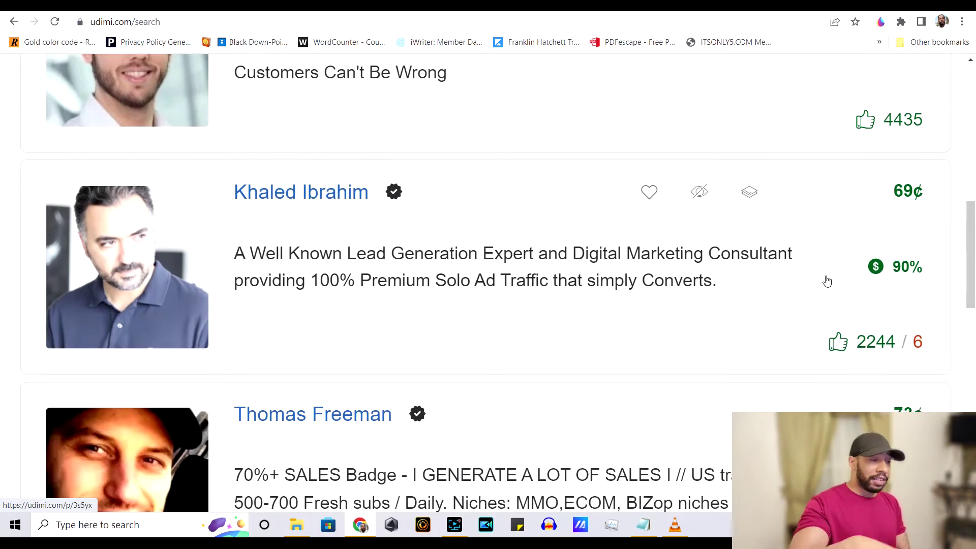
pyautogui.scroll(-3, 827, 282)
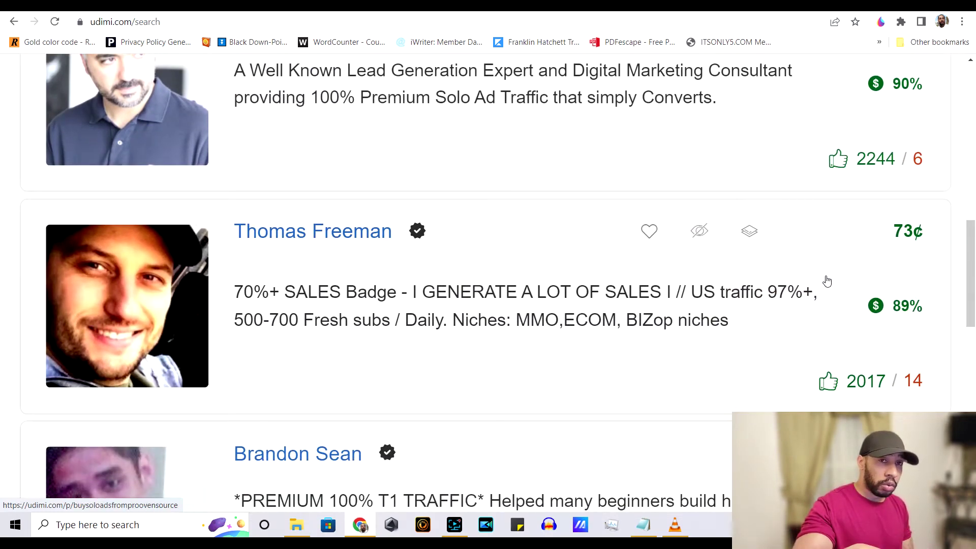
pyautogui.scroll(-4, 827, 281)
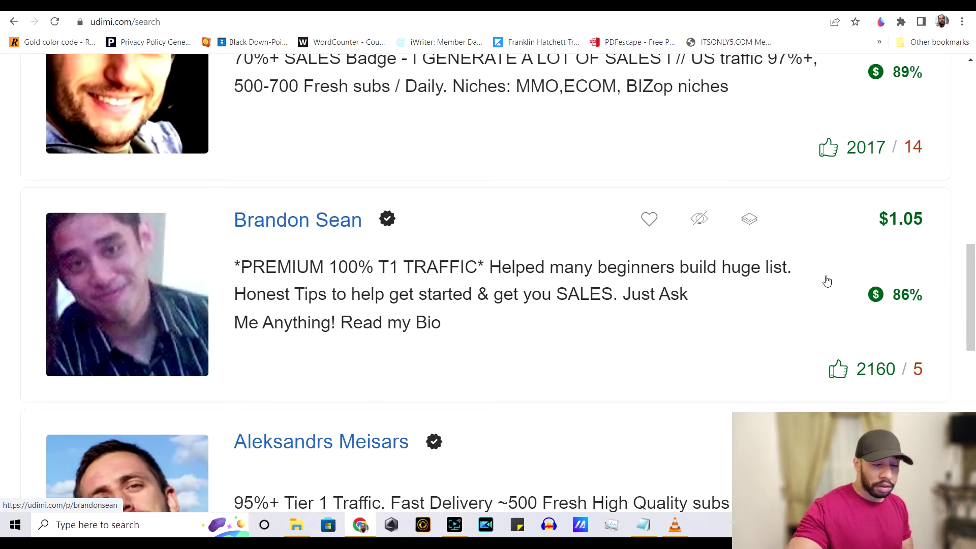
pyautogui.scroll(-3, 827, 281)
pyautogui.scroll(15, 827, 281)
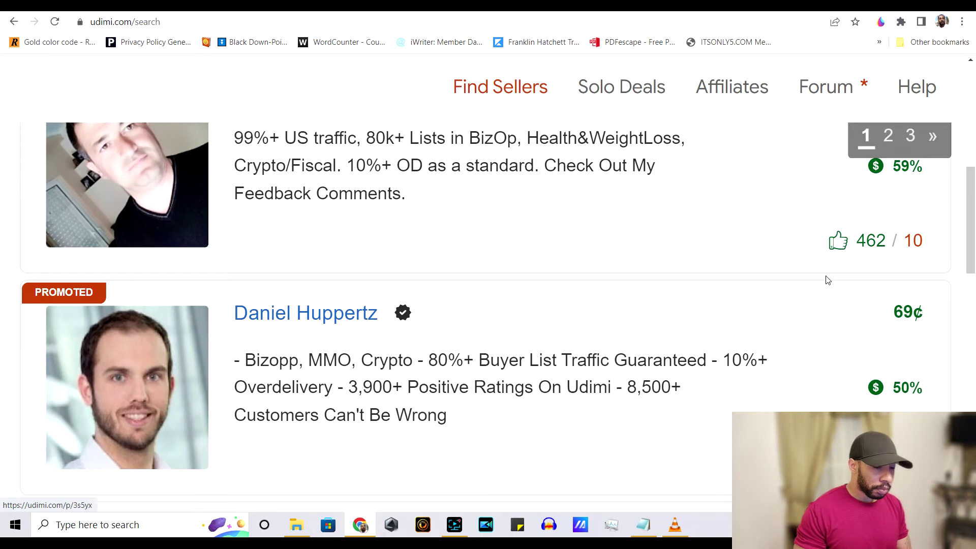
# Open the 69¢ Bizopp/MMO/Crypto seller's profile and scroll to its 300-click $0.69 order card
pyautogui.click(309, 317)
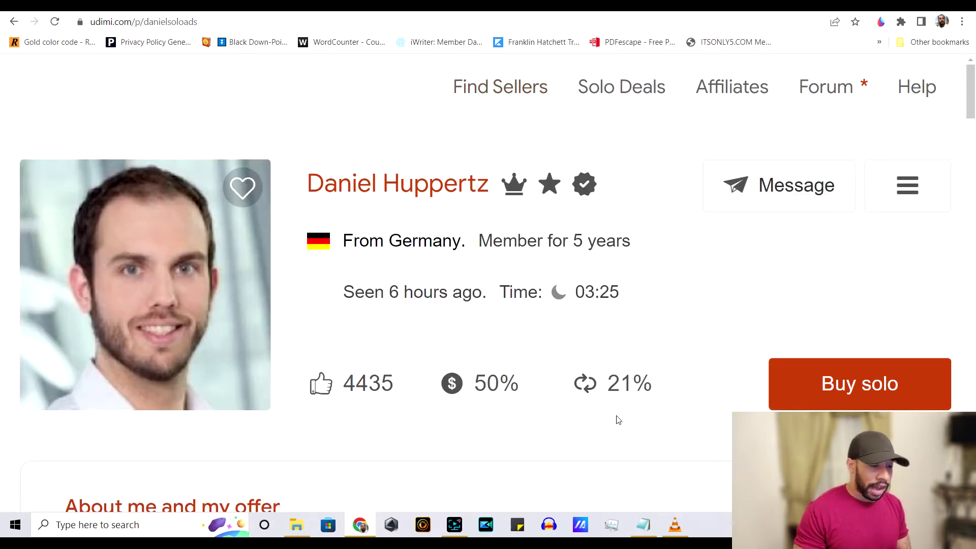
pyautogui.moveTo(501, 396)
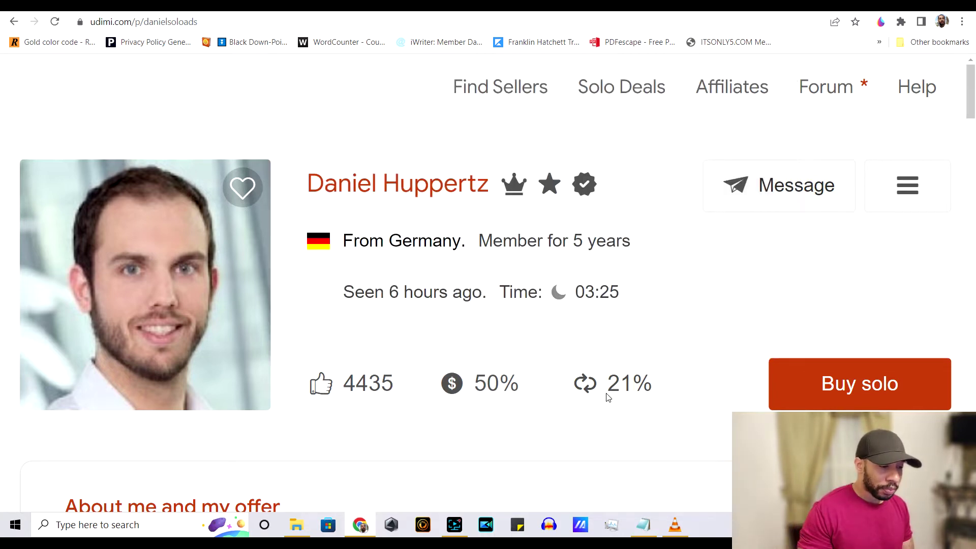
pyautogui.moveTo(614, 393)
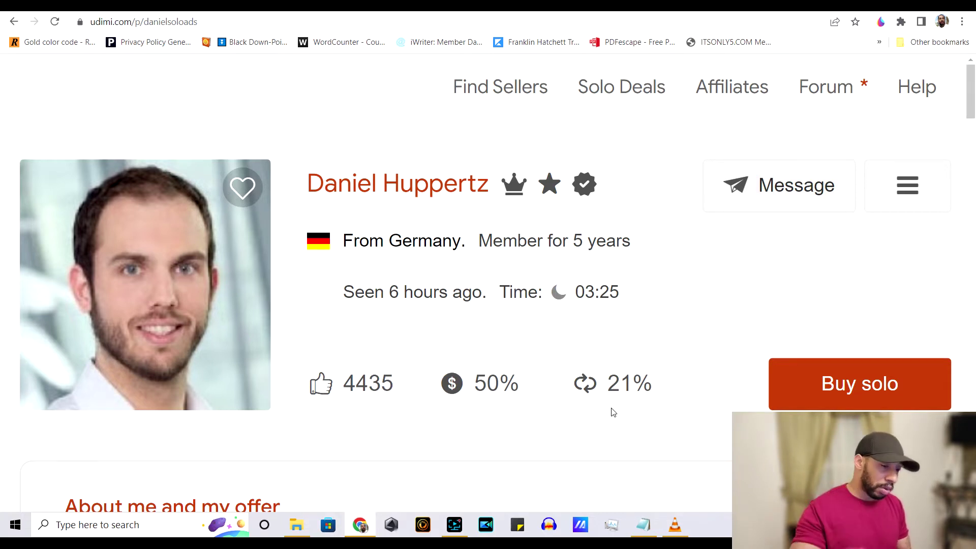
pyautogui.scroll(-4, 613, 413)
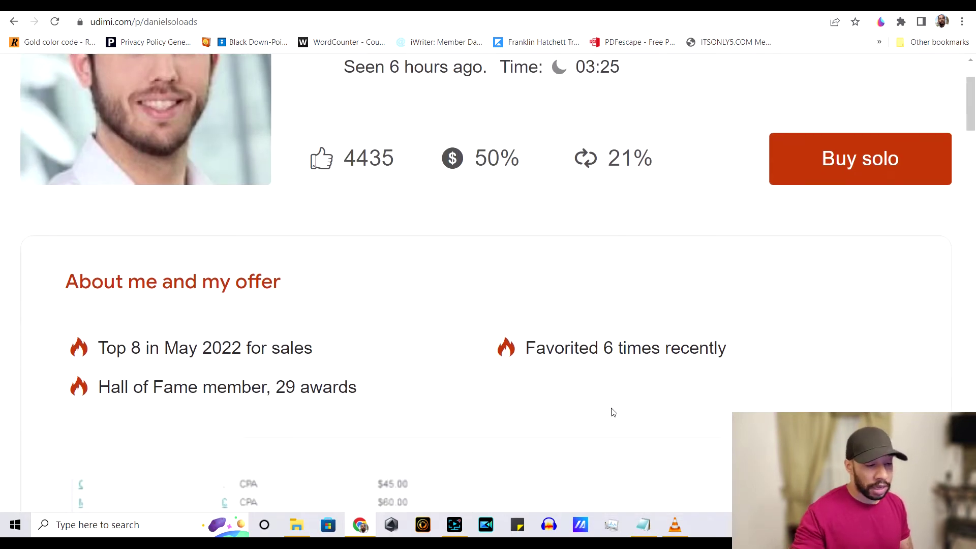
pyautogui.scroll(-6, 614, 412)
pyautogui.scroll(-4, 613, 412)
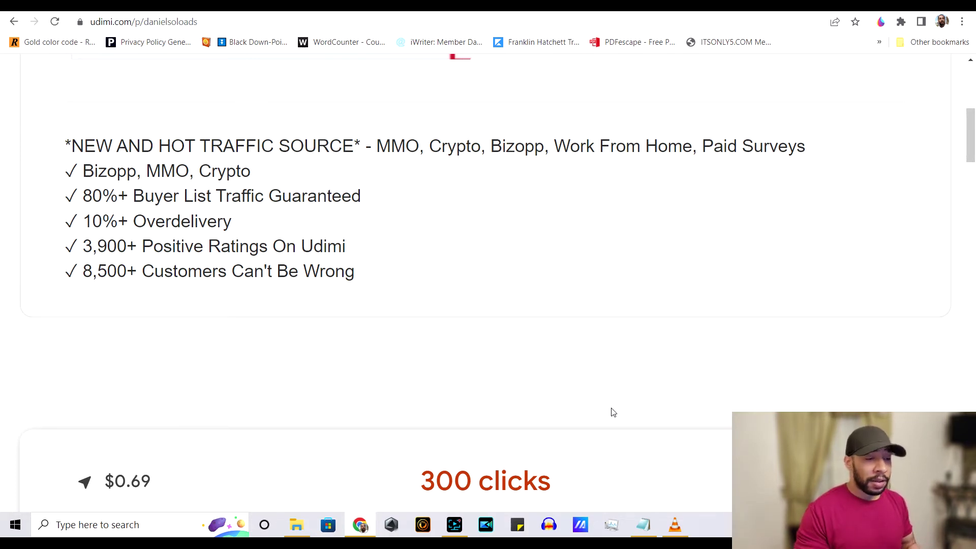
pyautogui.scroll(-7, 613, 412)
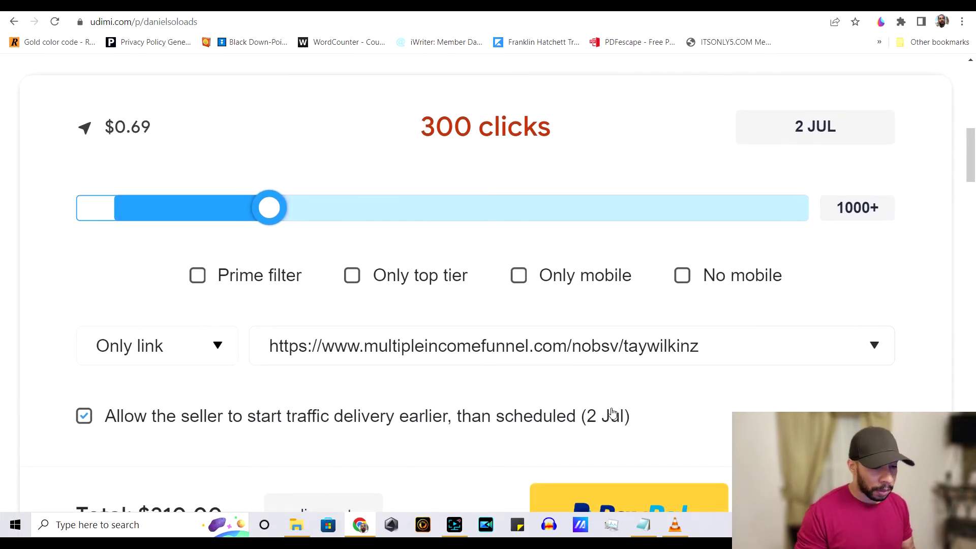
# Compare order totals at 250, 350 and 100 clicks, then return to the profile header
pyautogui.scroll(-1, 613, 413)
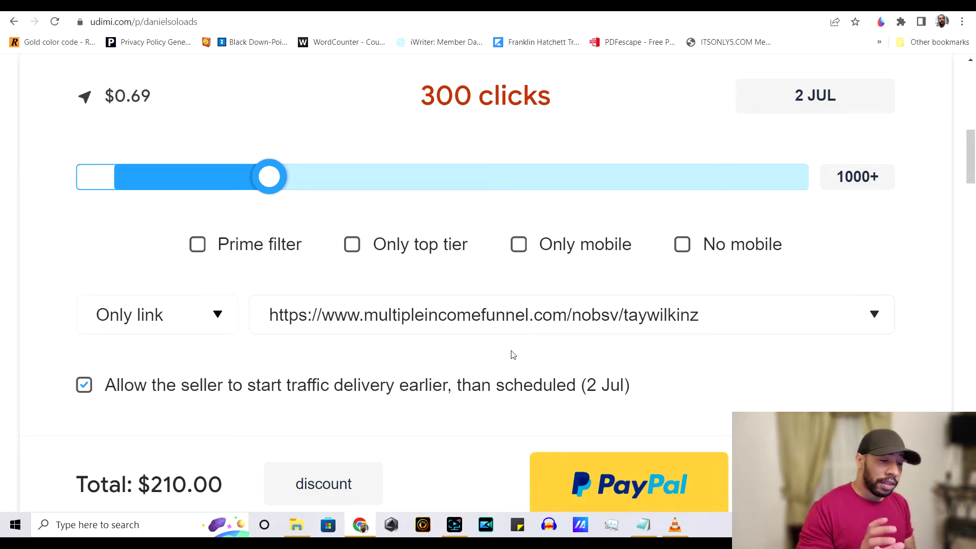
pyautogui.scroll(-1, 400, 256)
pyautogui.scroll(1, 399, 256)
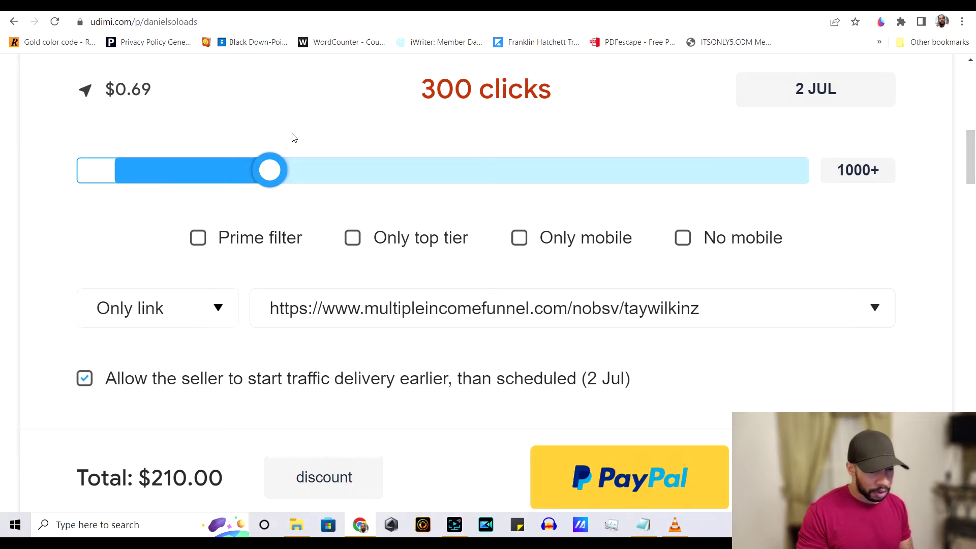
pyautogui.click(265, 175)
pyautogui.moveTo(265, 174); pyautogui.dragTo(227, 176)
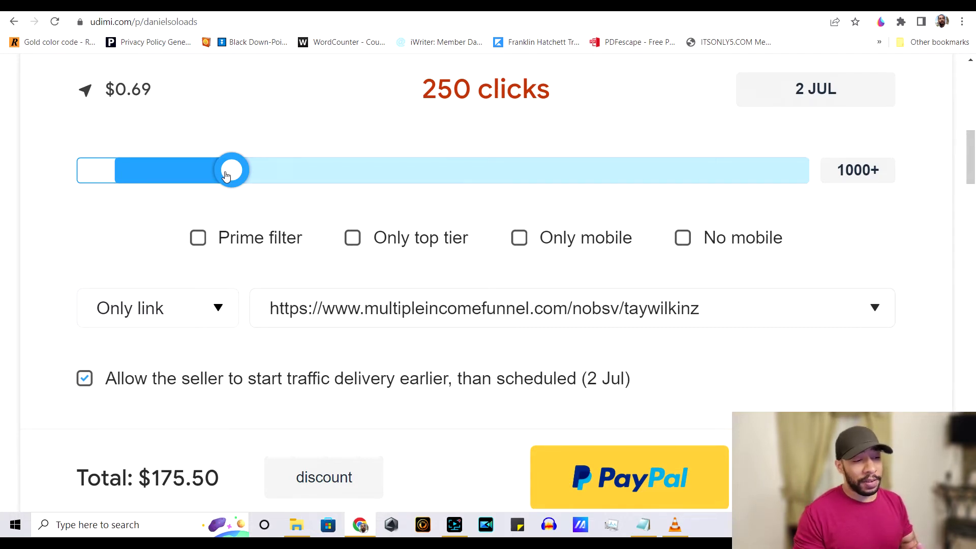
pyautogui.moveTo(226, 175); pyautogui.dragTo(308, 186)
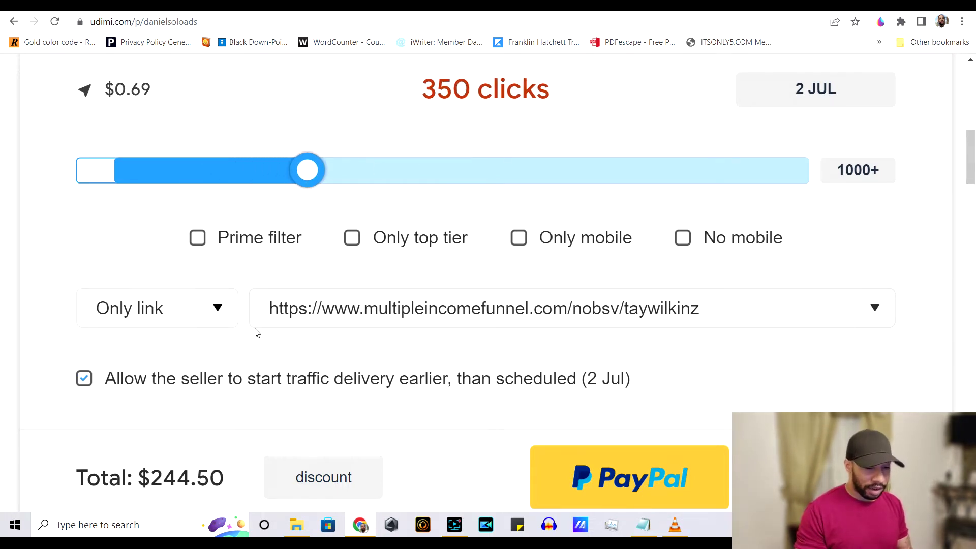
pyautogui.moveTo(197, 474)
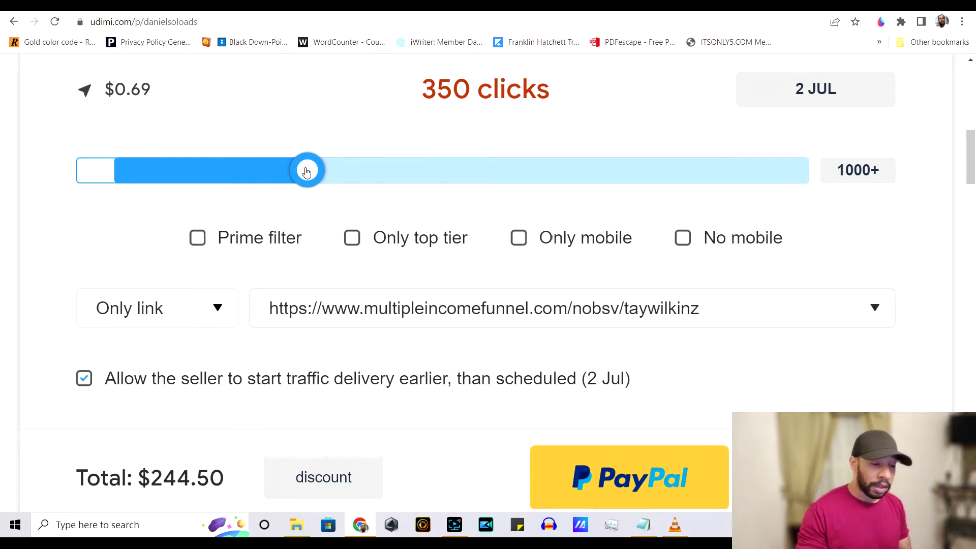
pyautogui.moveTo(306, 169); pyautogui.dragTo(102, 185)
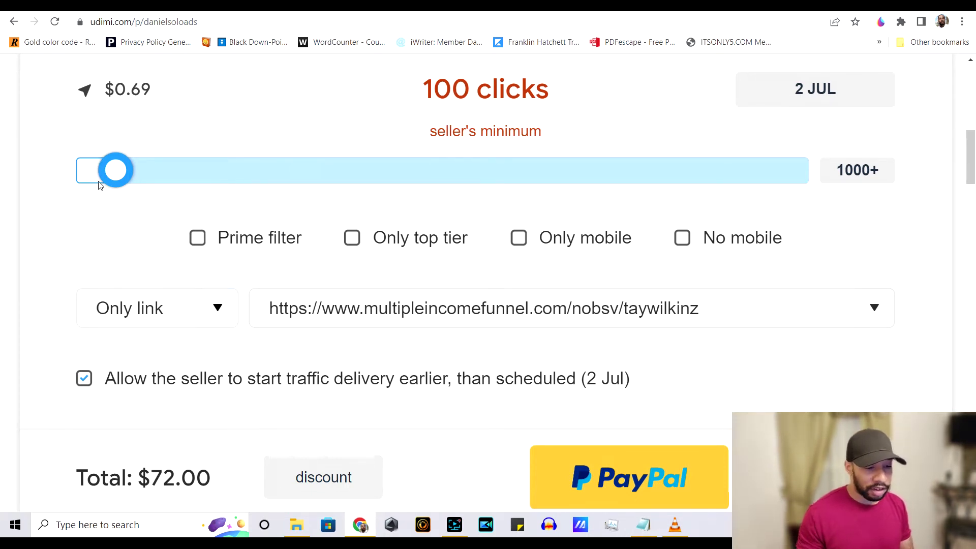
pyautogui.scroll(10, 699, 401)
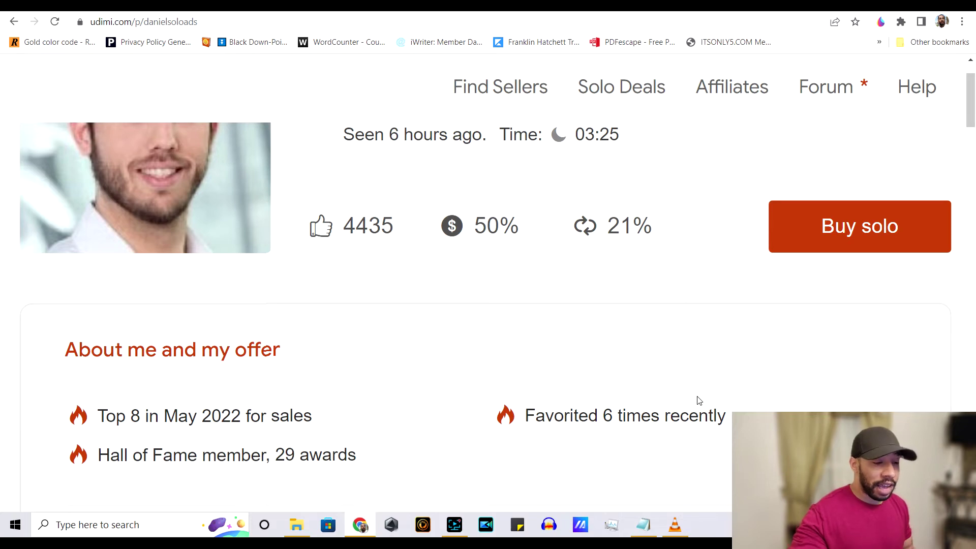
pyautogui.scroll(-15, 699, 402)
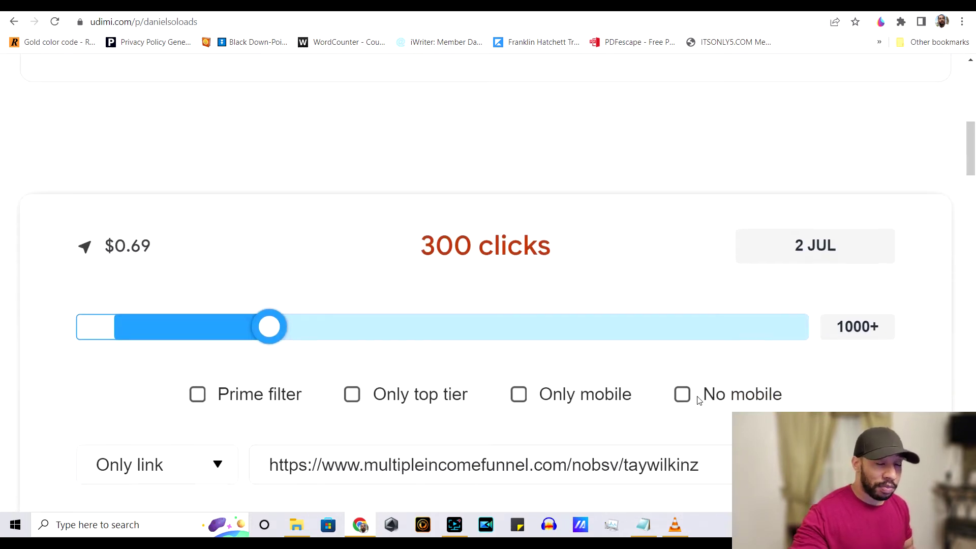
pyautogui.scroll(-7, 700, 401)
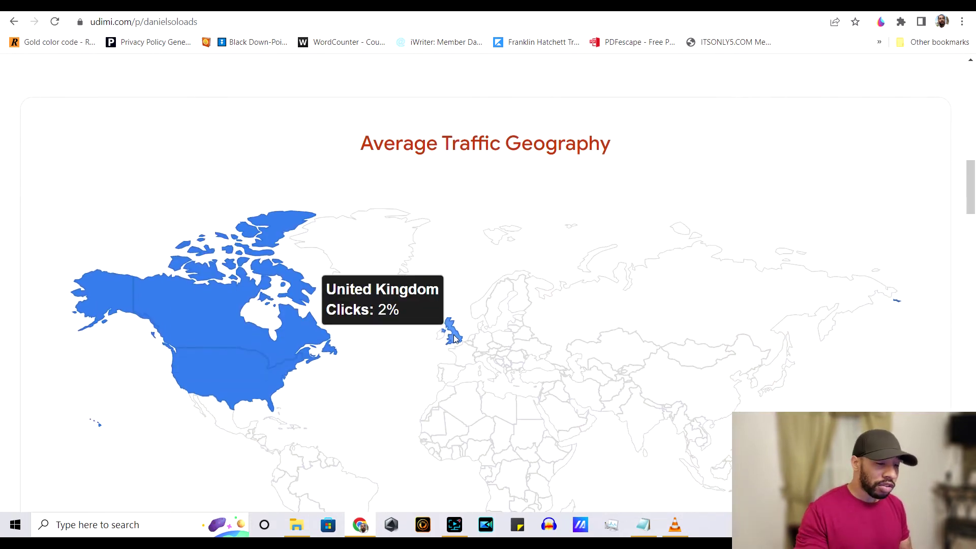
pyautogui.scroll(-3, 454, 338)
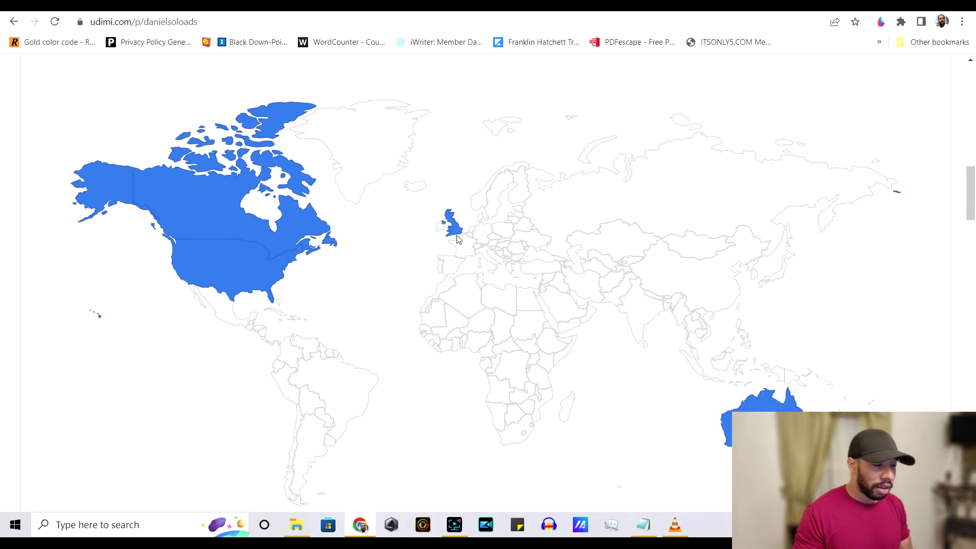
pyautogui.moveTo(727, 427)
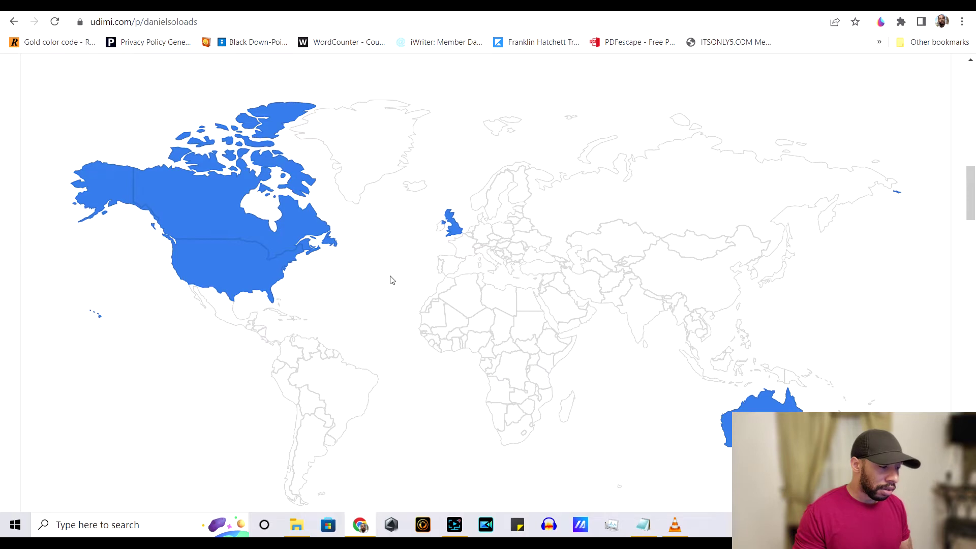
pyautogui.scroll(15, 391, 280)
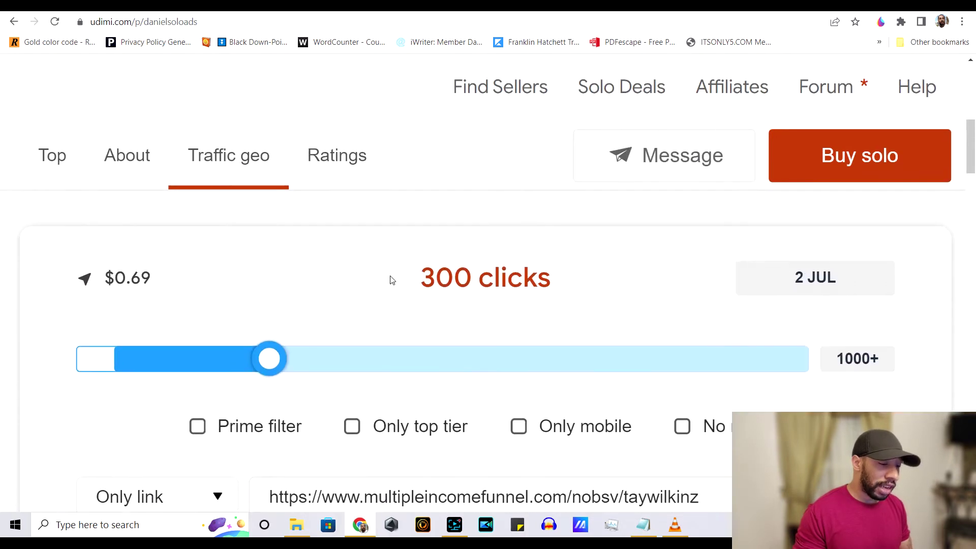
pyautogui.scroll(15, 391, 280)
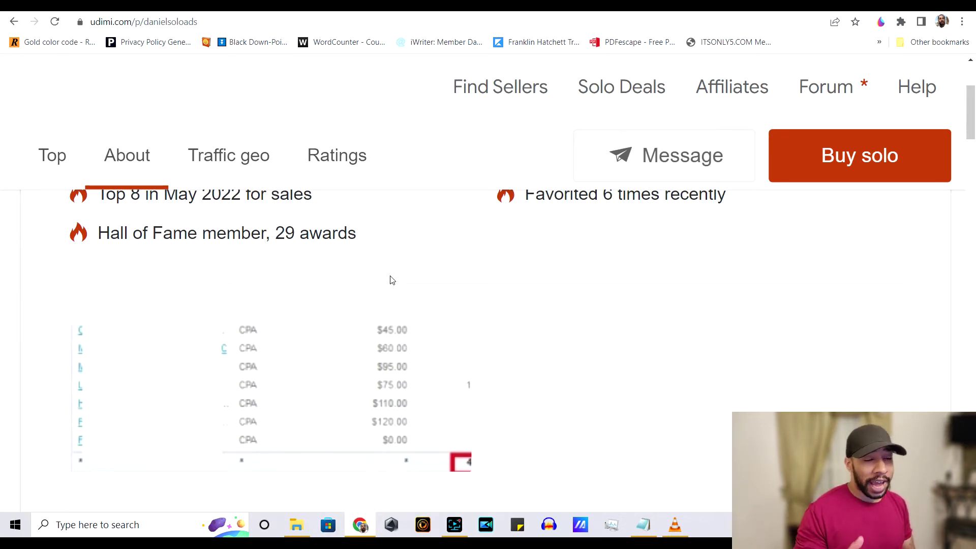
pyautogui.scroll(8, 392, 280)
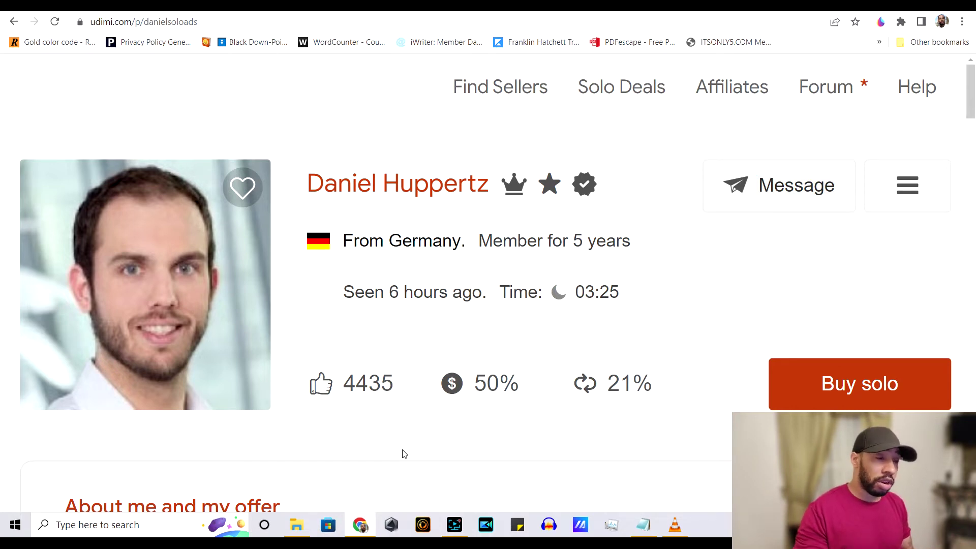
pyautogui.scroll(-7, 405, 454)
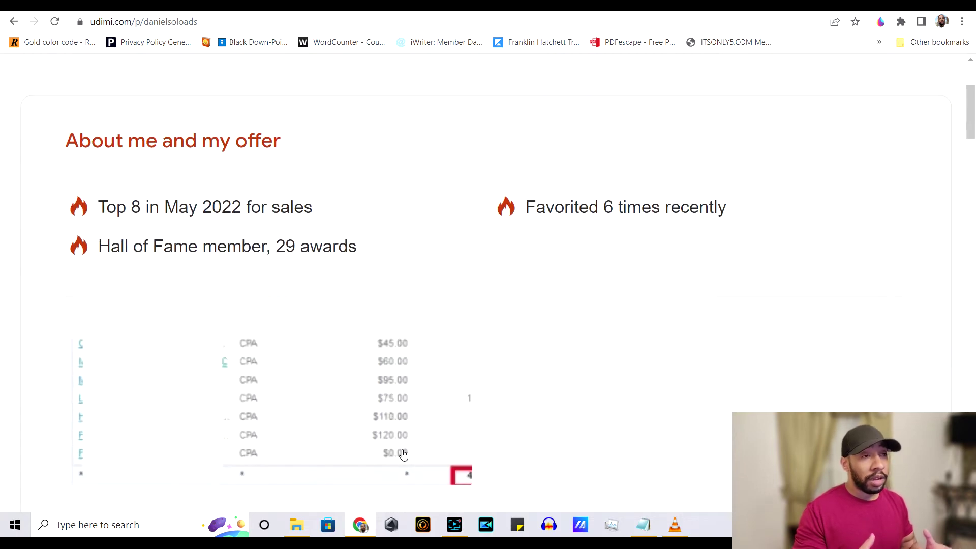
pyautogui.scroll(-7, 404, 454)
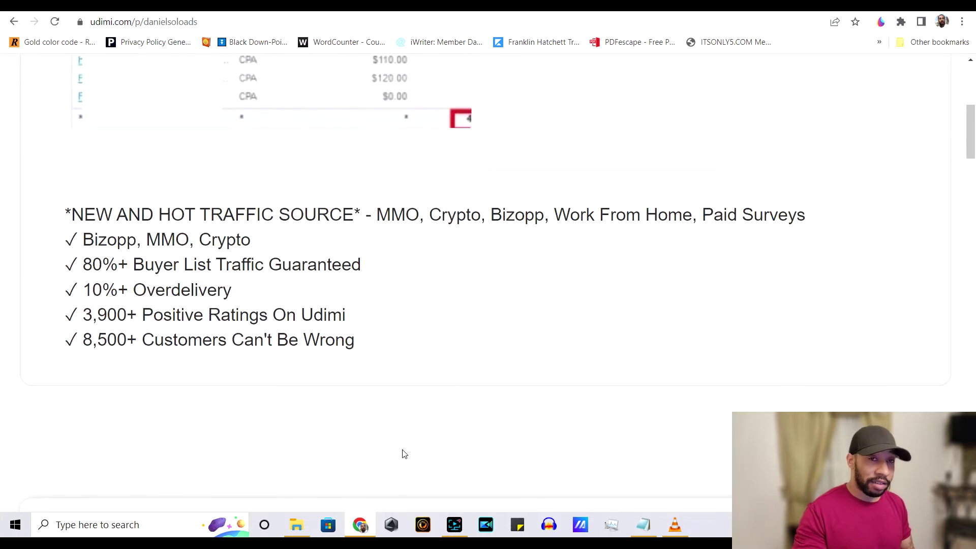
pyautogui.scroll(-8, 405, 454)
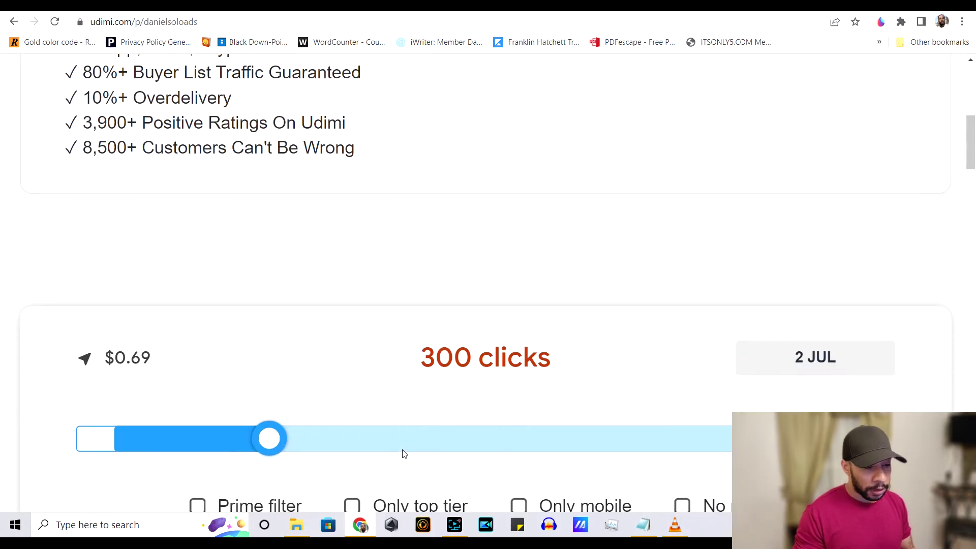
pyautogui.scroll(-1, 404, 454)
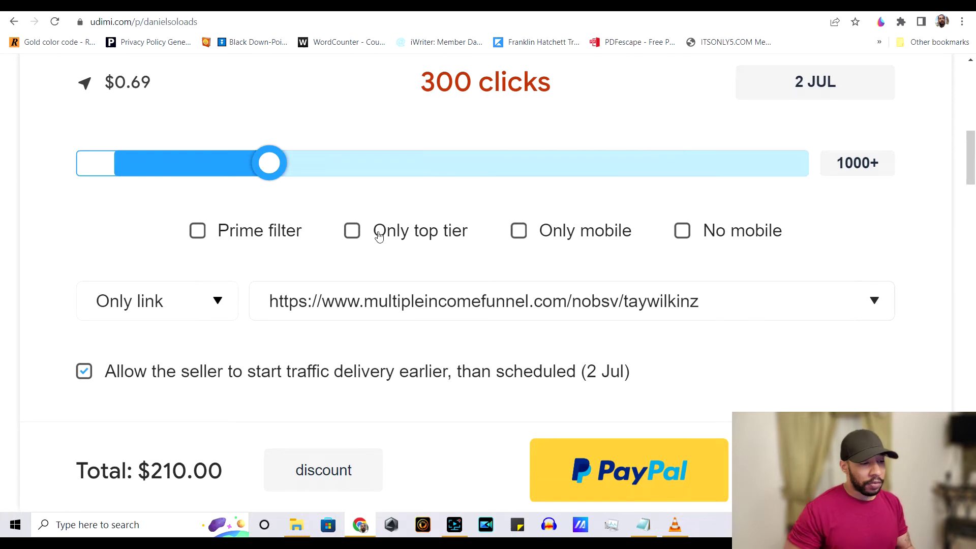
pyautogui.moveTo(379, 235)
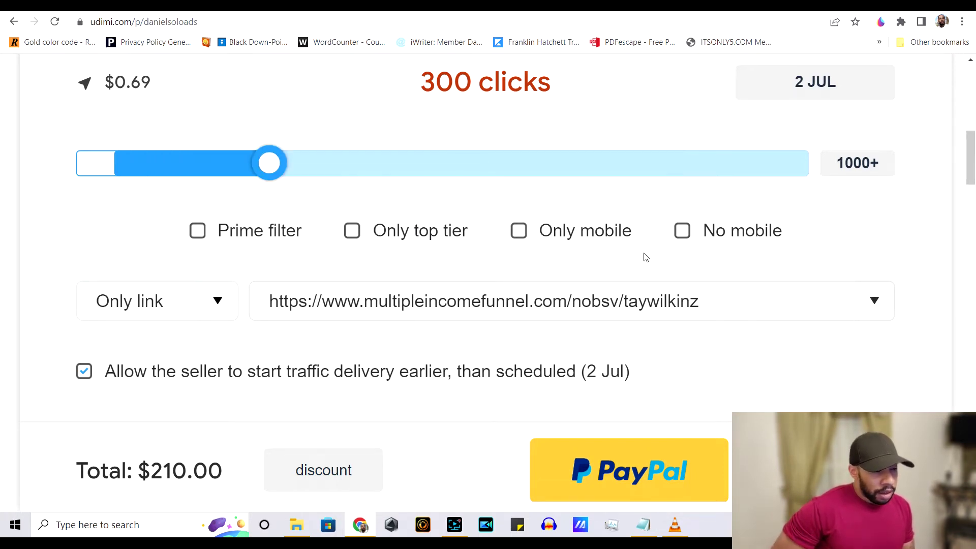
pyautogui.moveTo(246, 248)
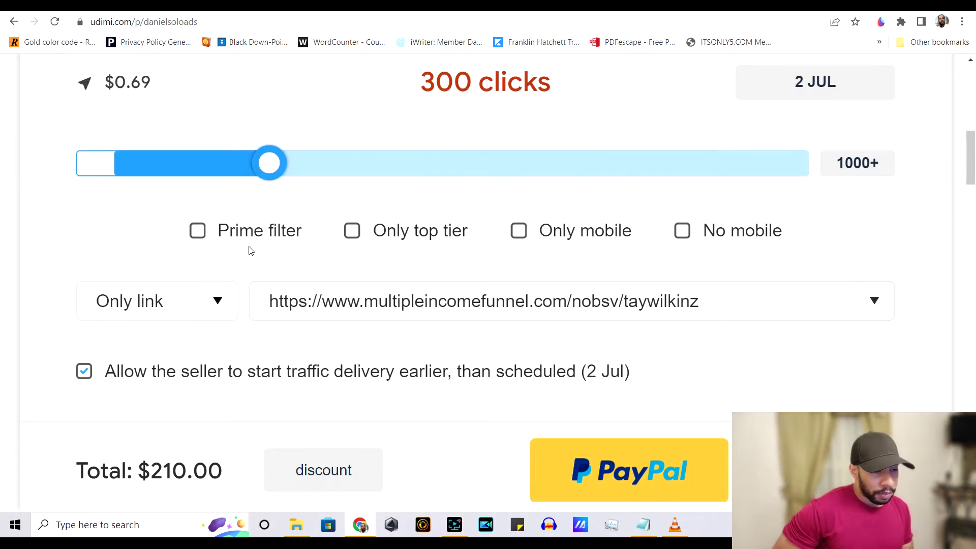
pyautogui.click(353, 231)
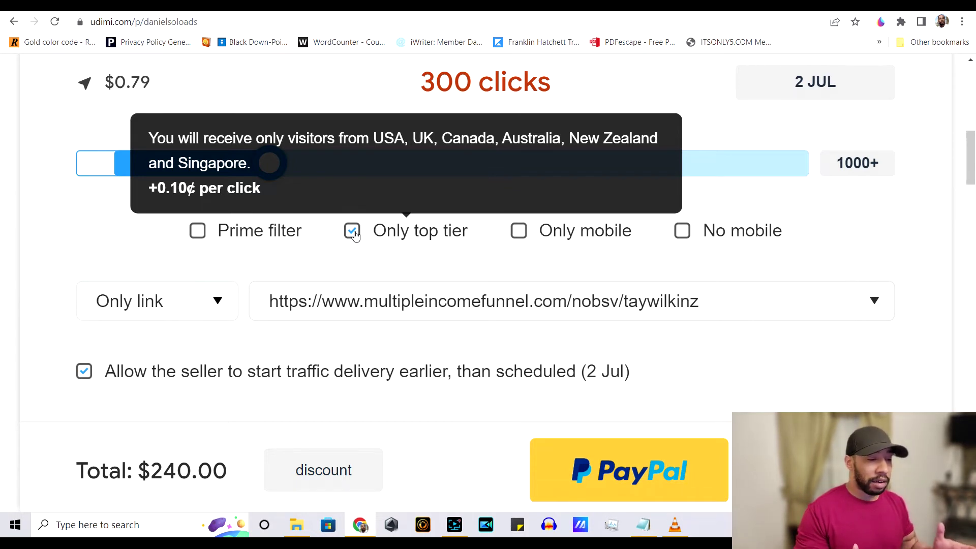
pyautogui.click(352, 231)
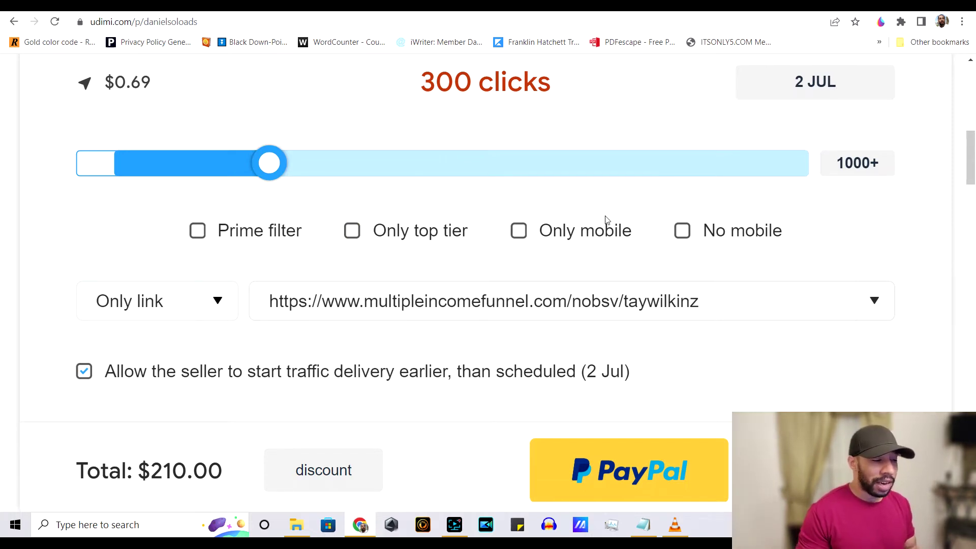
pyautogui.scroll(1, 431, 197)
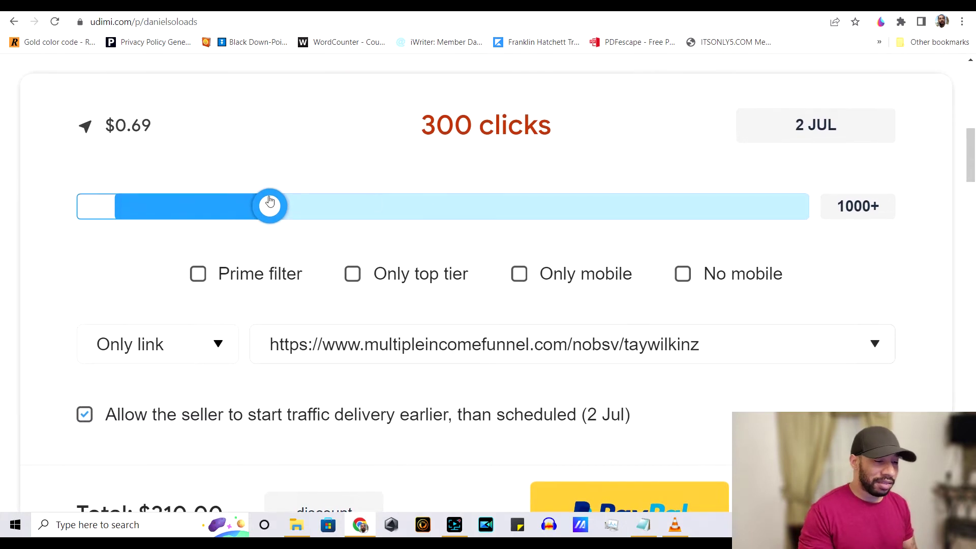
pyautogui.scroll(-1, 285, 220)
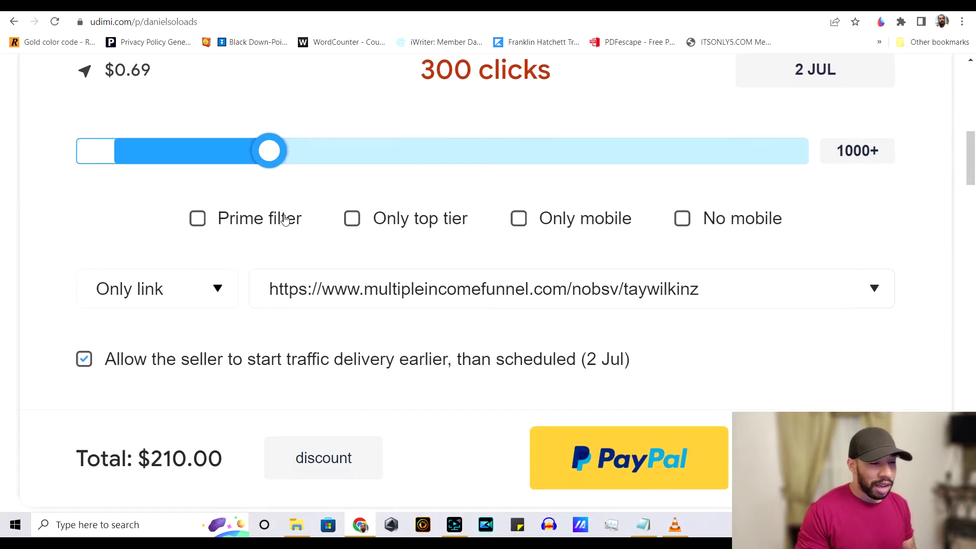
pyautogui.moveTo(288, 215)
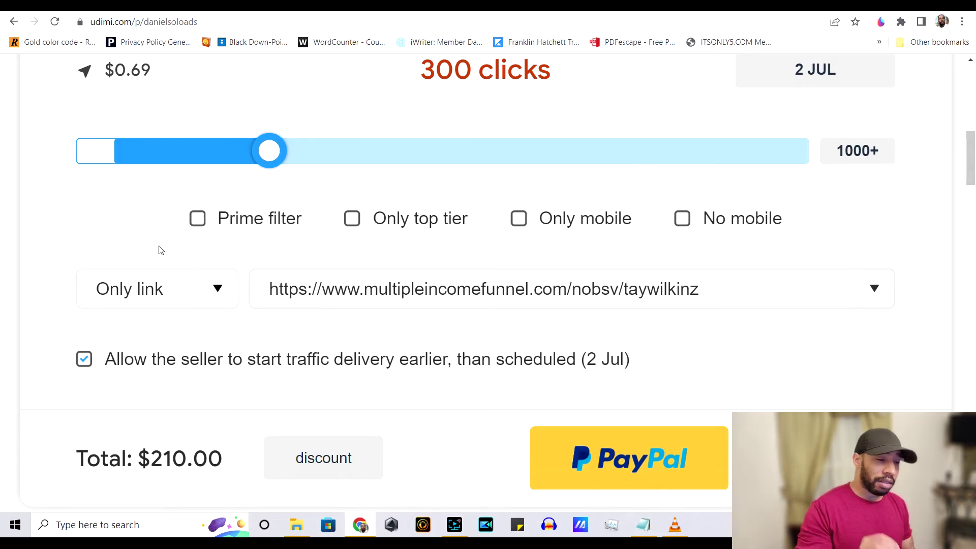
pyautogui.click(224, 296)
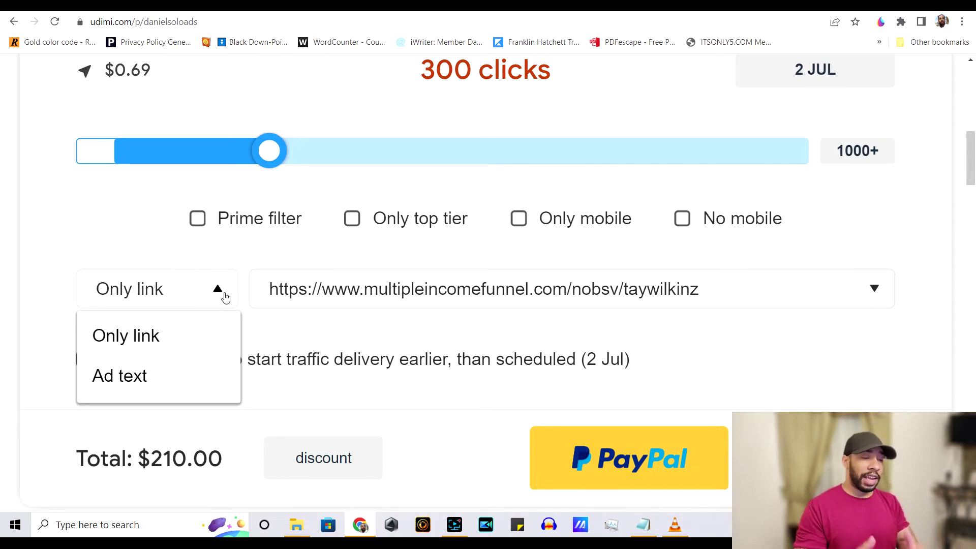
pyautogui.click(147, 381)
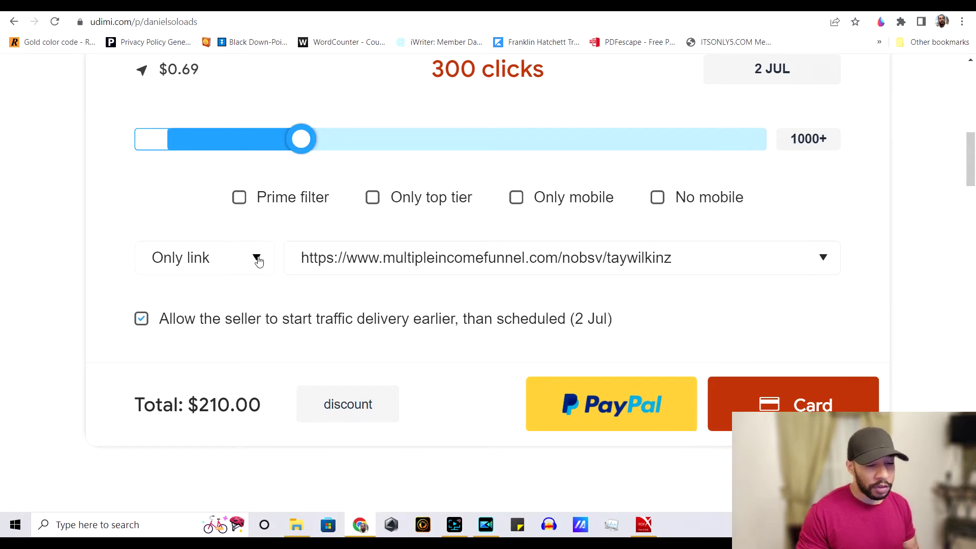
pyautogui.click(258, 260)
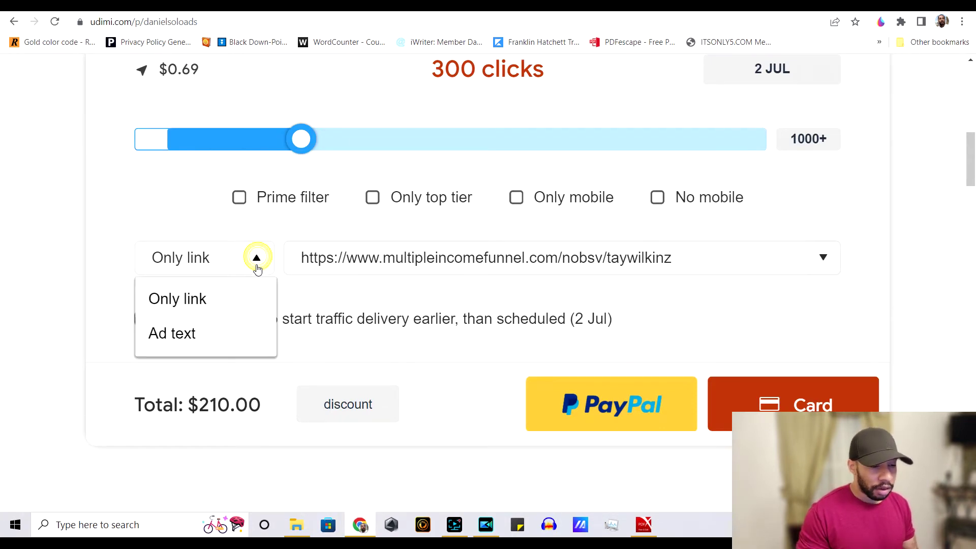
pyautogui.click(227, 336)
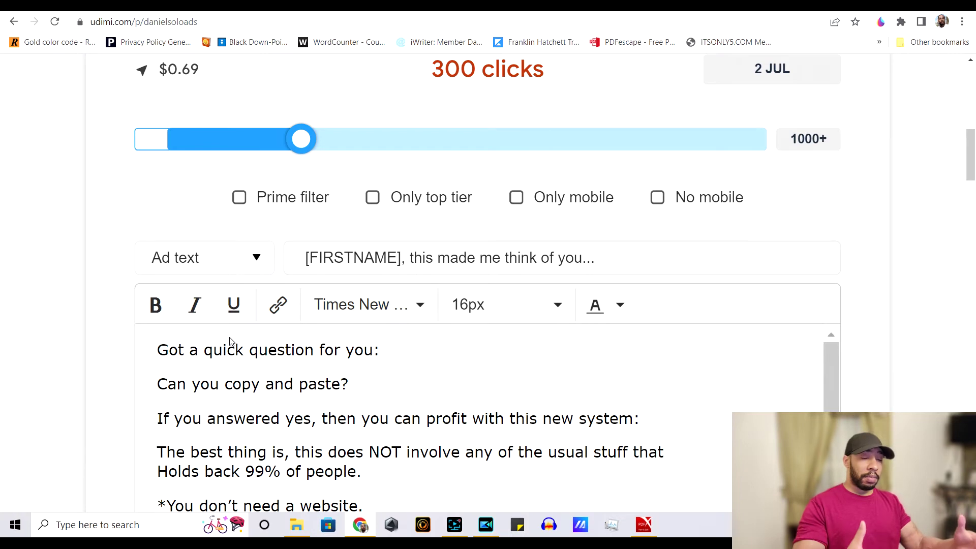
pyautogui.scroll(-1, 231, 338)
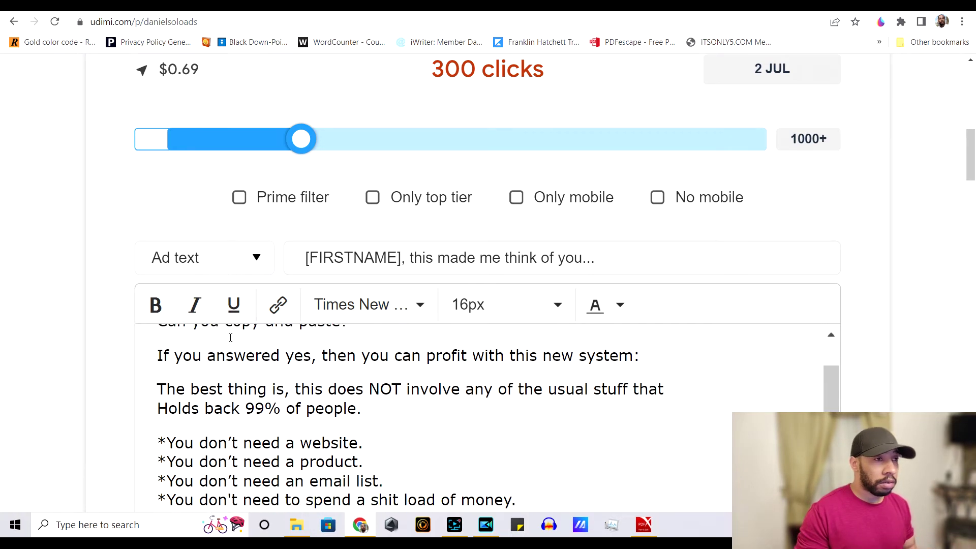
pyautogui.scroll(-2, 125, 331)
pyautogui.scroll(1, 126, 332)
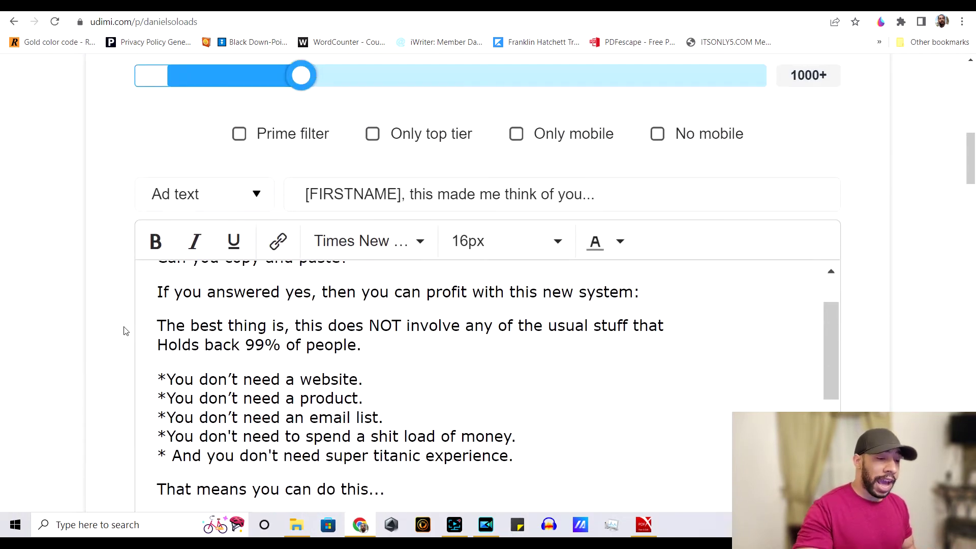
pyautogui.scroll(1, 189, 336)
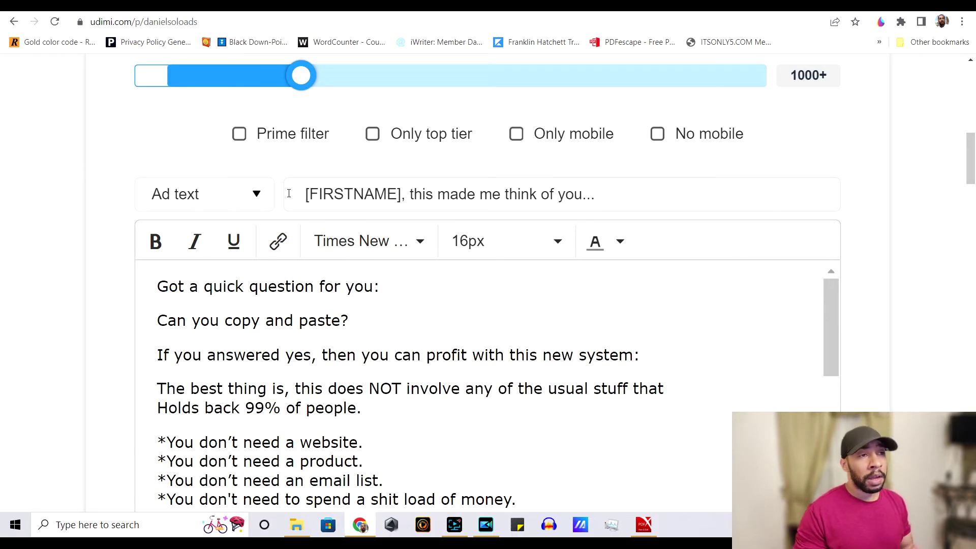
pyautogui.moveTo(591, 194); pyautogui.dragTo(304, 194)
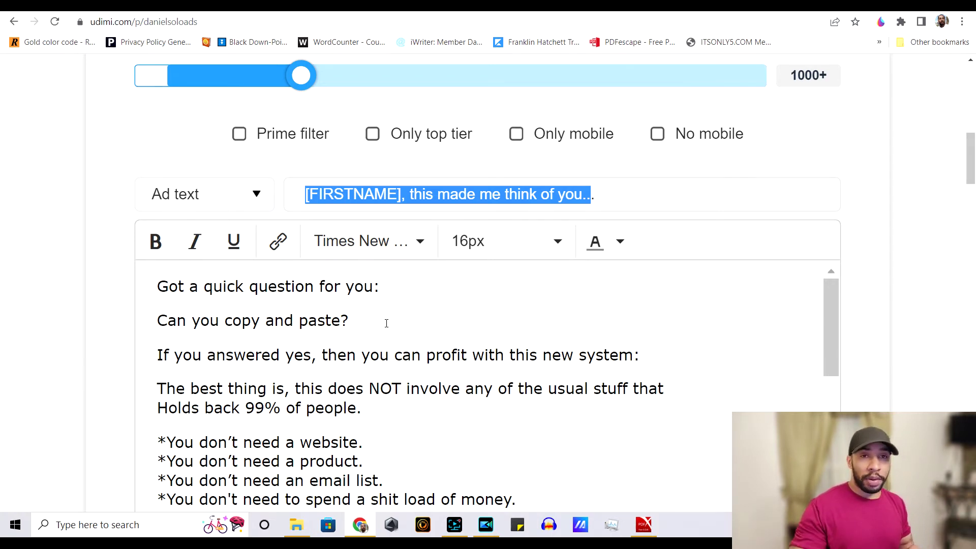
pyautogui.scroll(-1, 874, 345)
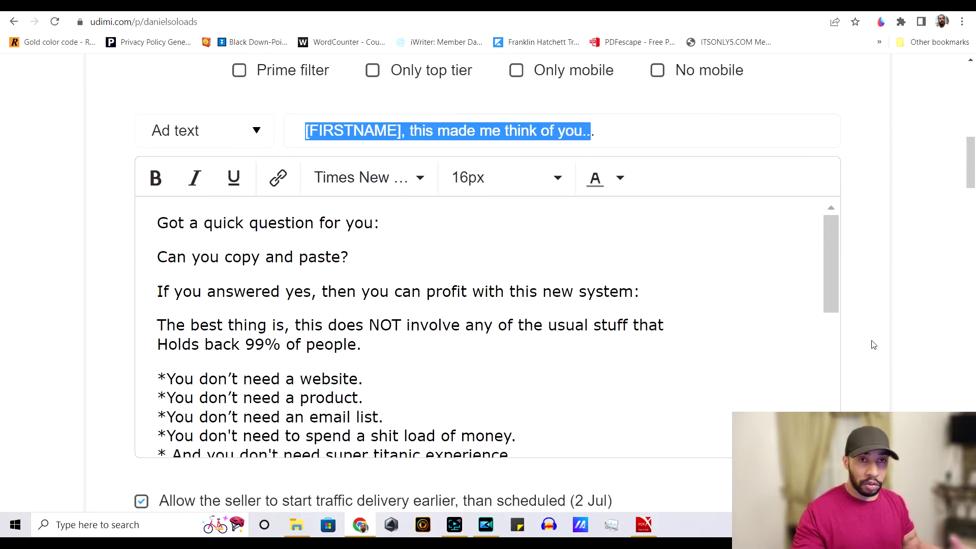
pyautogui.scroll(-5, 387, 334)
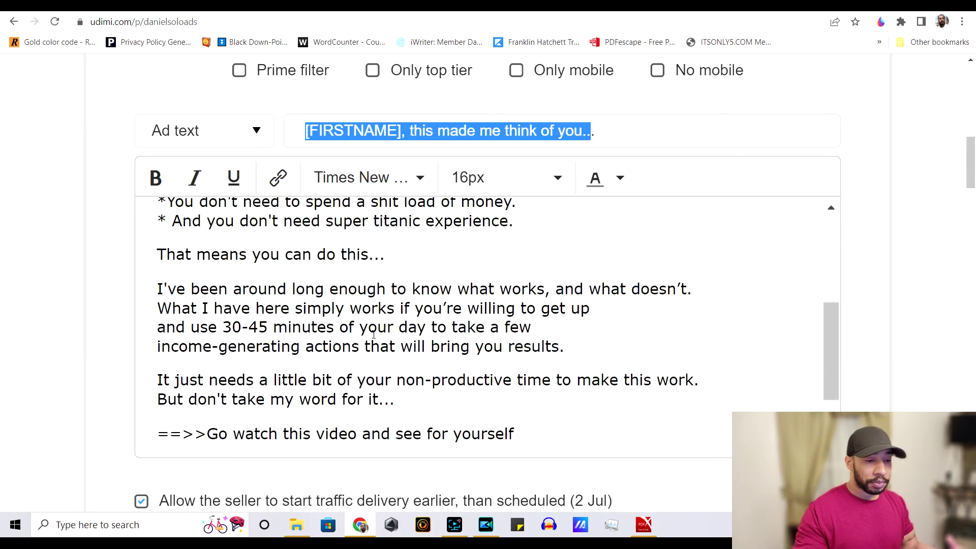
pyautogui.scroll(5, 374, 335)
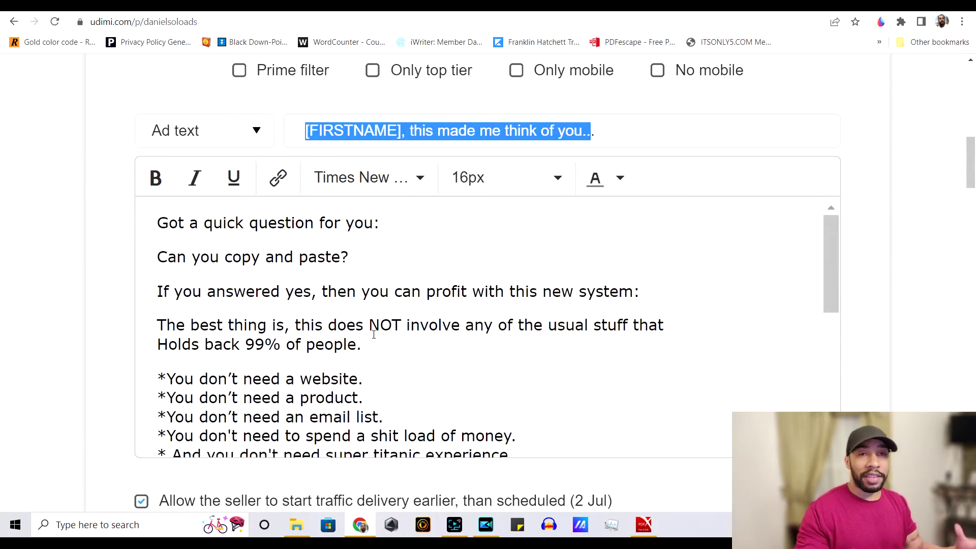
pyautogui.scroll(-4, 373, 335)
pyautogui.scroll(4, 373, 335)
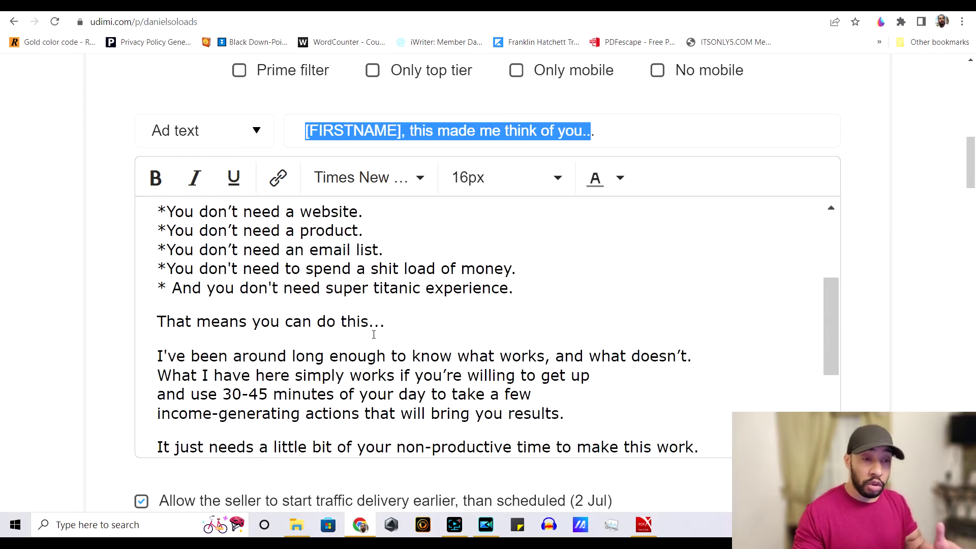
pyautogui.scroll(1, 374, 335)
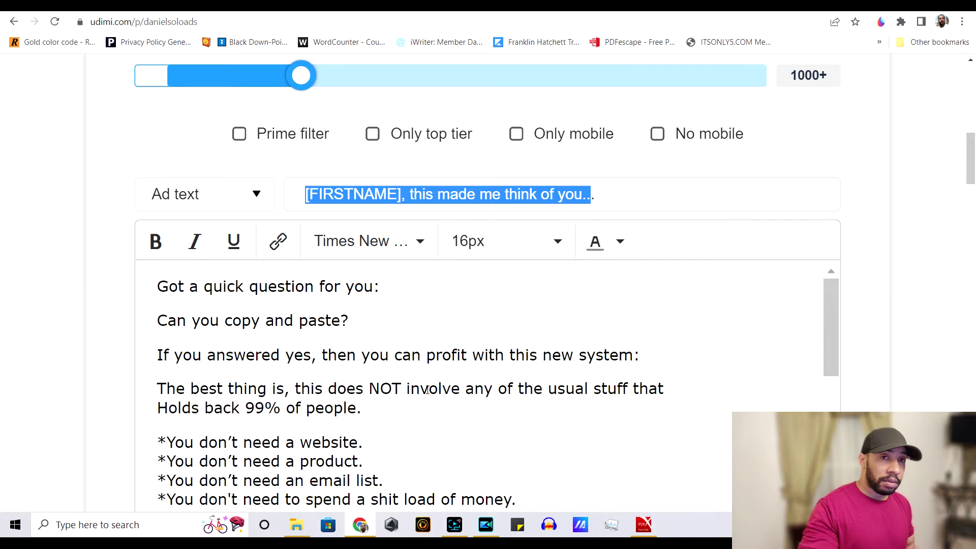
pyautogui.scroll(-1, 428, 390)
pyautogui.scroll(-2, 864, 366)
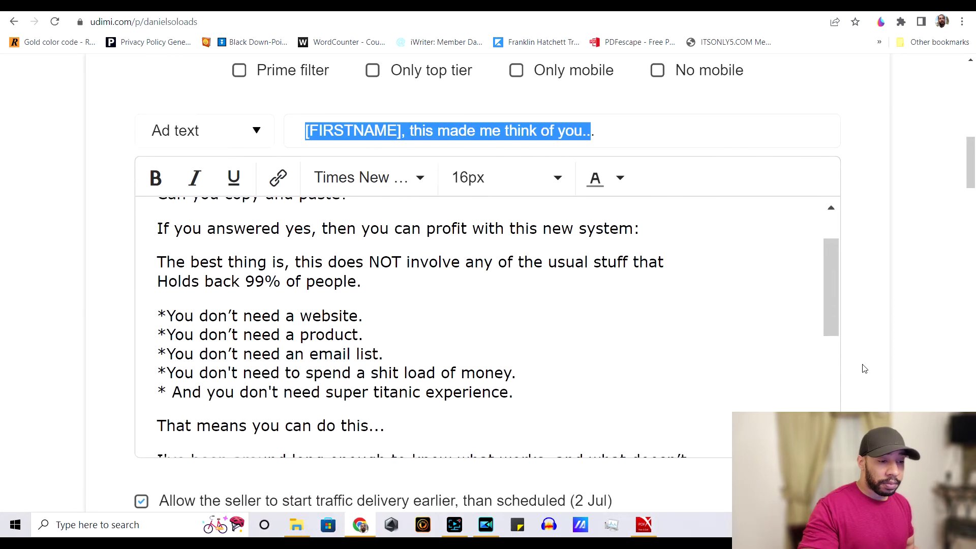
pyautogui.scroll(-3, 514, 284)
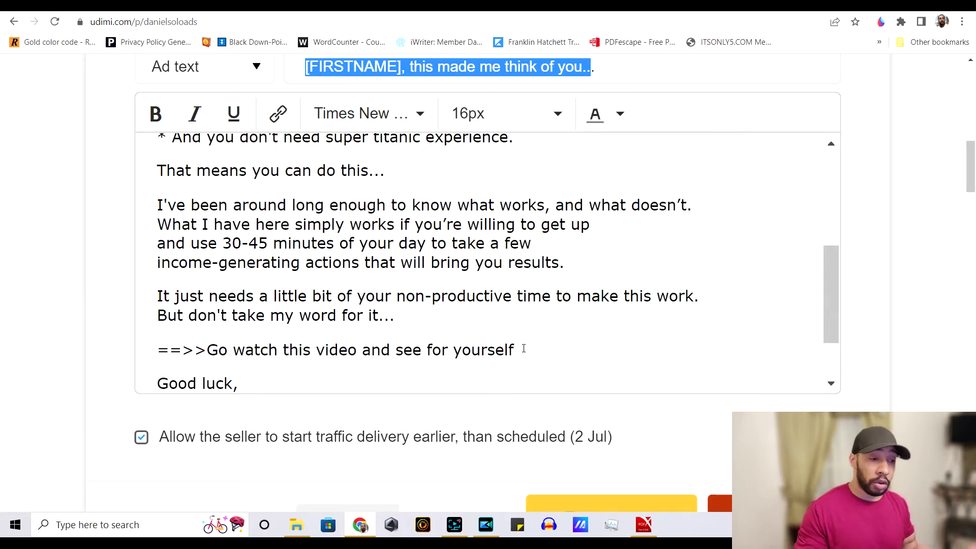
# Link the '==>>Go watch this video and see for yourself' line to the multipleincomefunnel.com page
pyautogui.moveTo(524, 348); pyautogui.dragTo(160, 342)
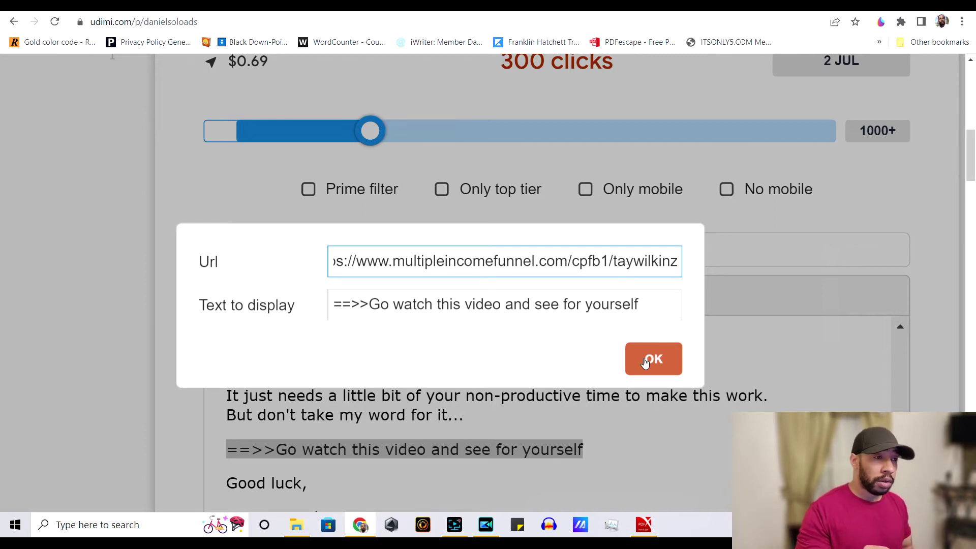
pyautogui.click(645, 361)
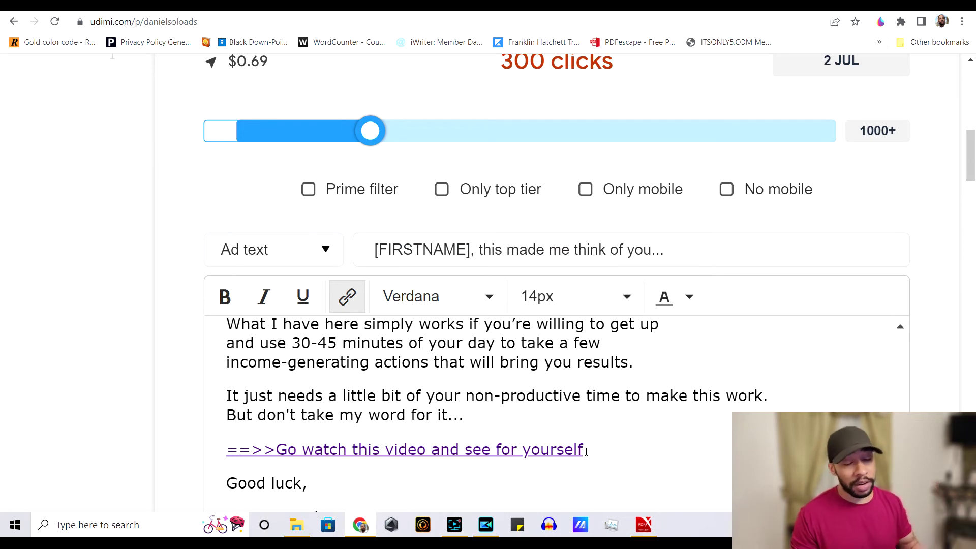
pyautogui.moveTo(586, 452); pyautogui.dragTo(223, 451)
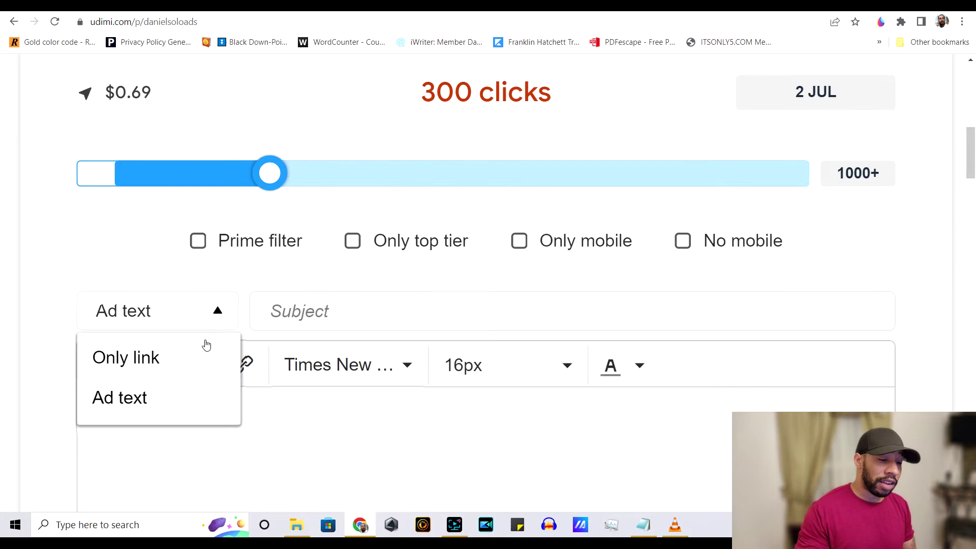
# Set the ad to Only link and untick 'Allow the seller to start traffic delivery earlier'
pyautogui.click(203, 343)
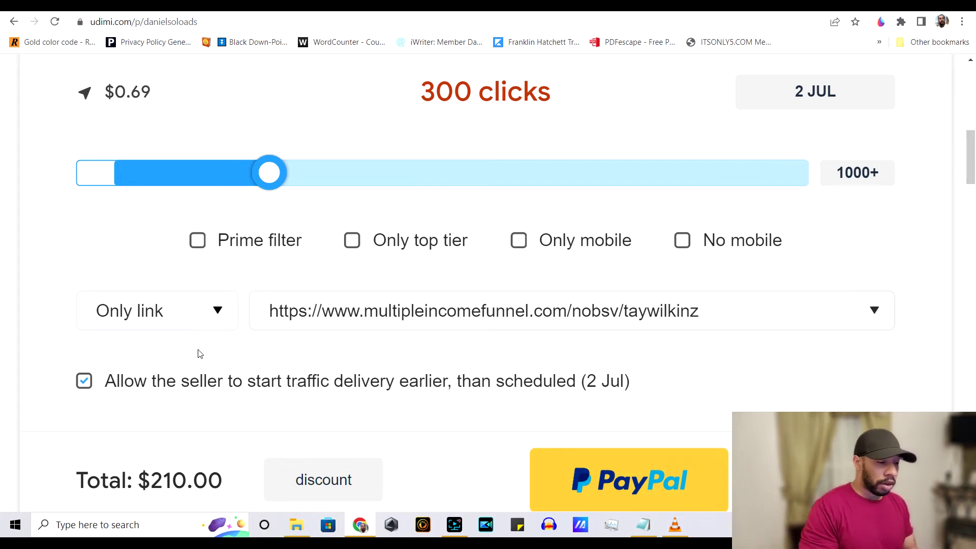
pyautogui.scroll(-1, 200, 355)
pyautogui.click(86, 330)
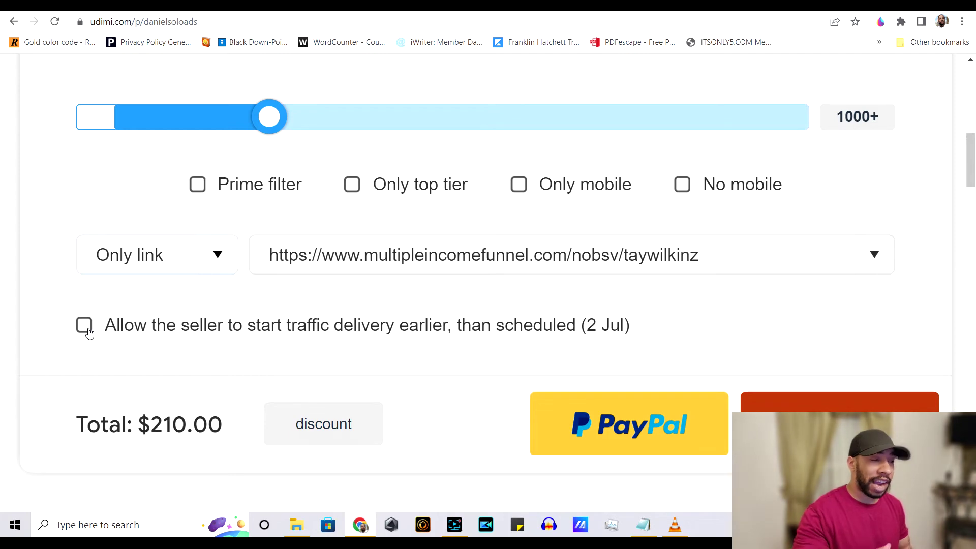
pyautogui.scroll(-8, 89, 333)
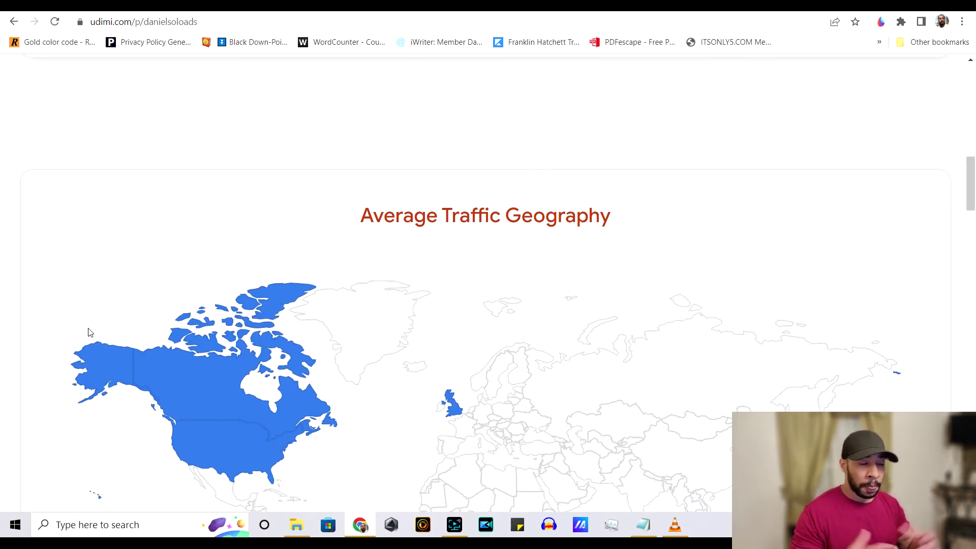
pyautogui.scroll(10, 89, 333)
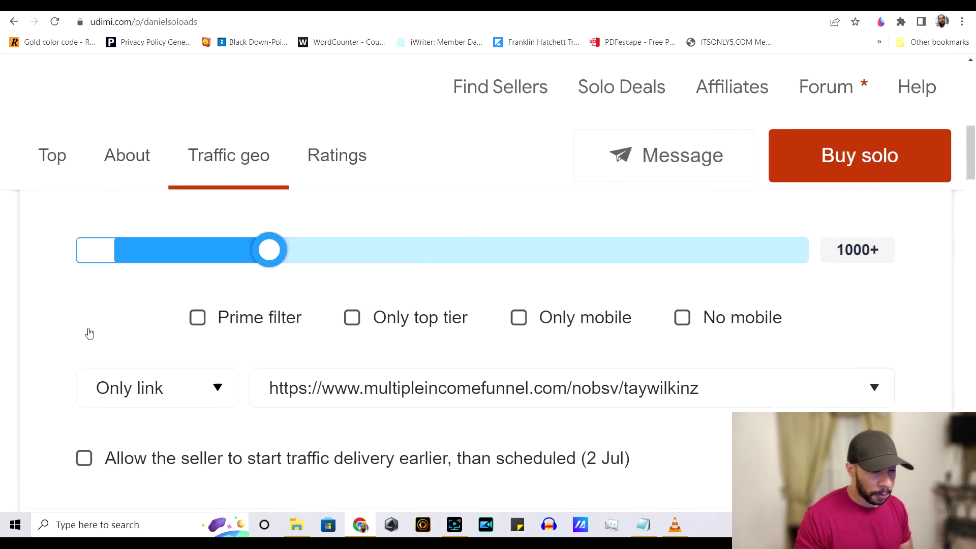
pyautogui.scroll(2, 89, 333)
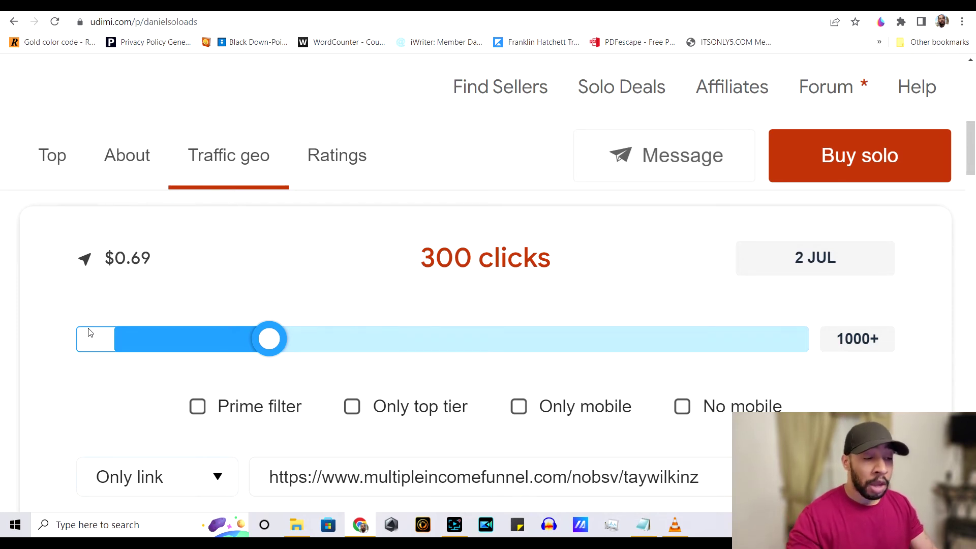
# View the taywilkins.com/miflp landing page, opening then dismissing its free-training opt-in form
pyautogui.click(226, 6)
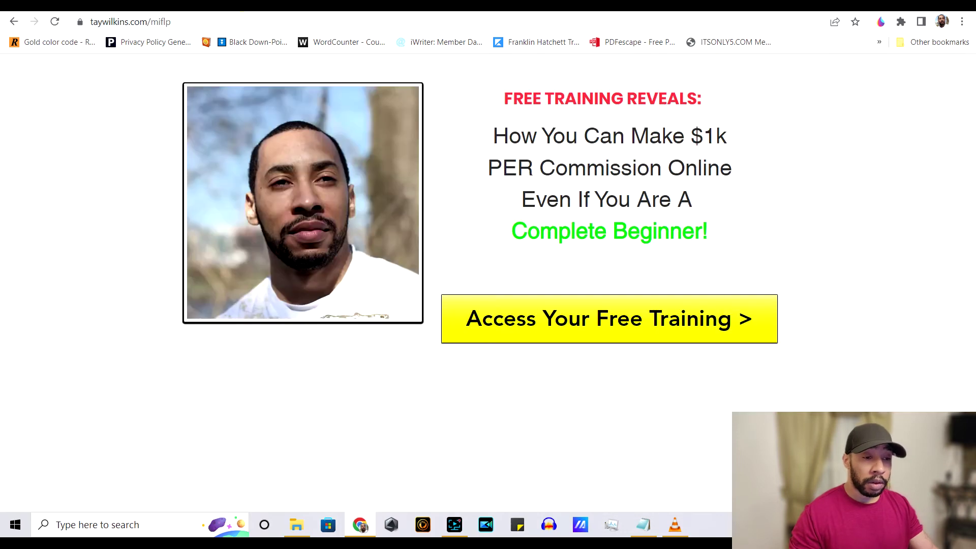
pyautogui.click(601, 331)
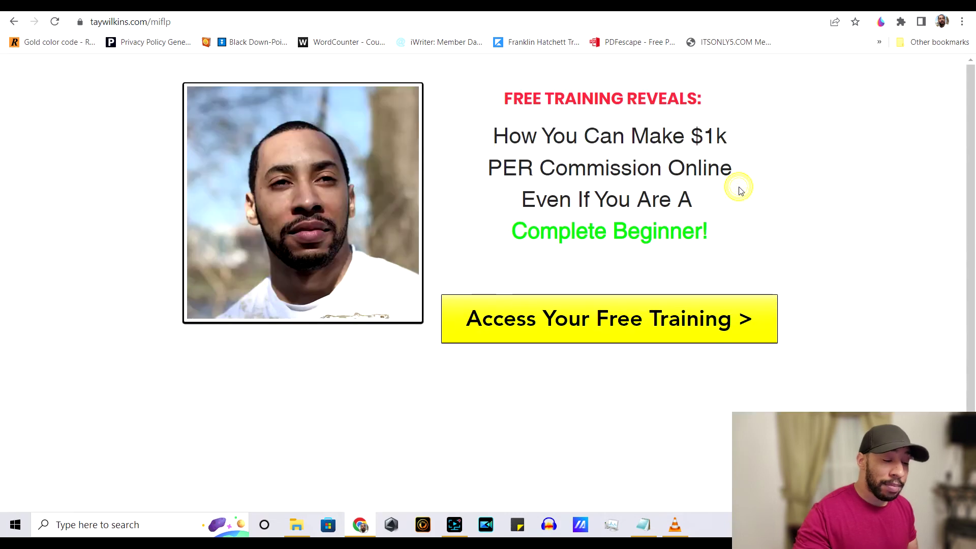
pyautogui.click(741, 184)
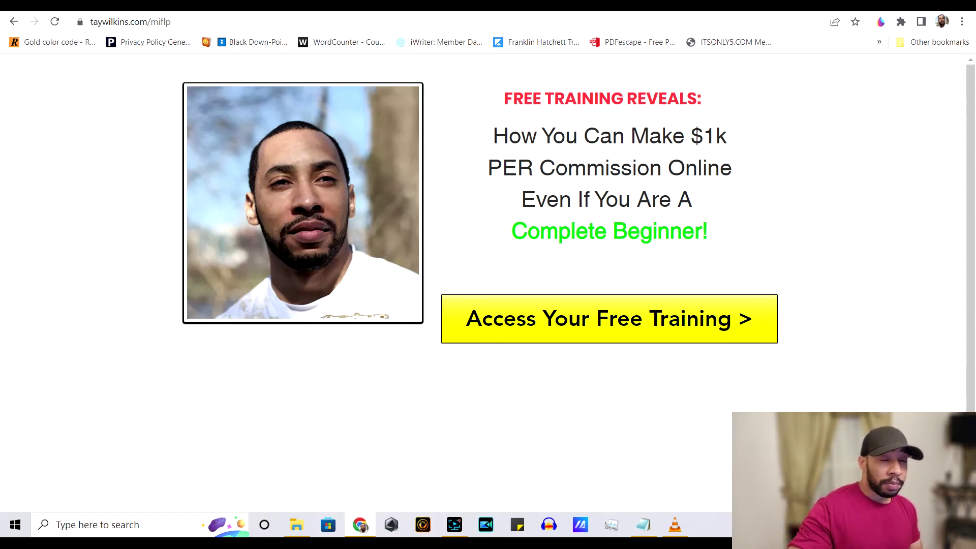
# Return to the Udimi seller tab showing the 300-click link-only order with Ctrl+Tab
pyautogui.hotkey('ctrl', 'Tab')
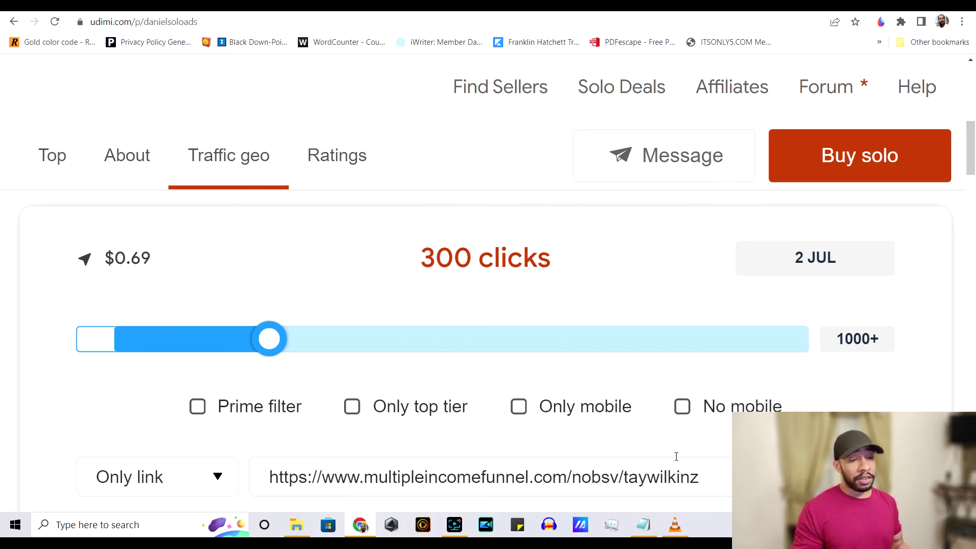
pyautogui.scroll(-6, 635, 407)
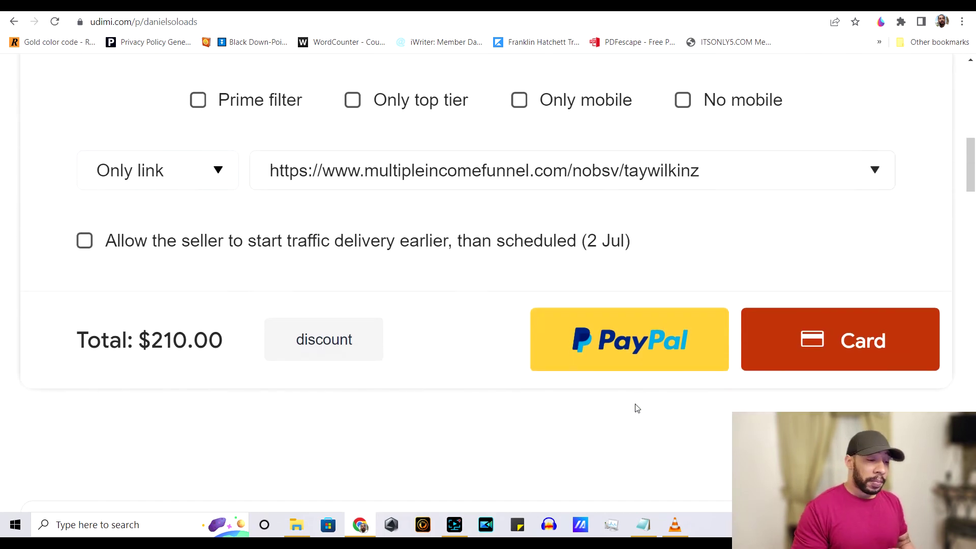
pyautogui.scroll(2, 637, 408)
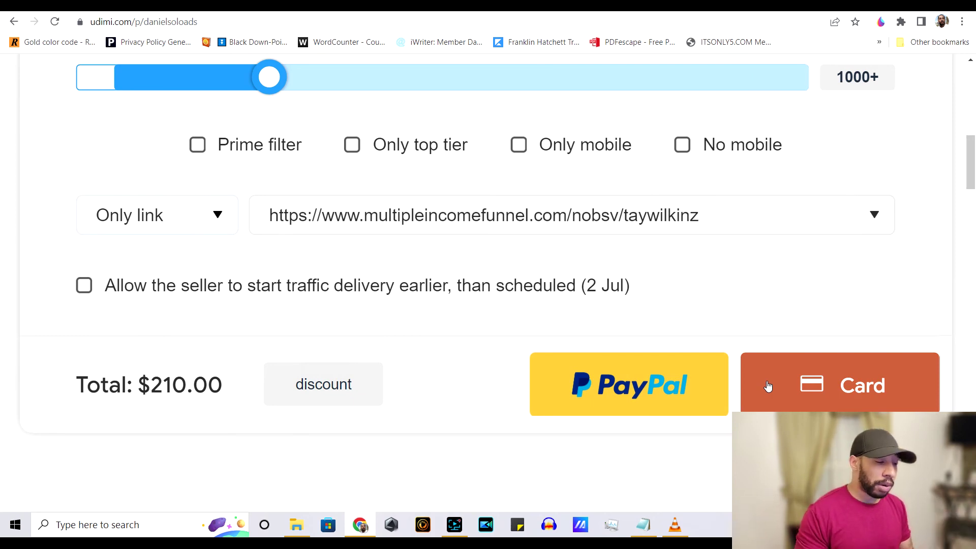
pyautogui.scroll(5, 768, 386)
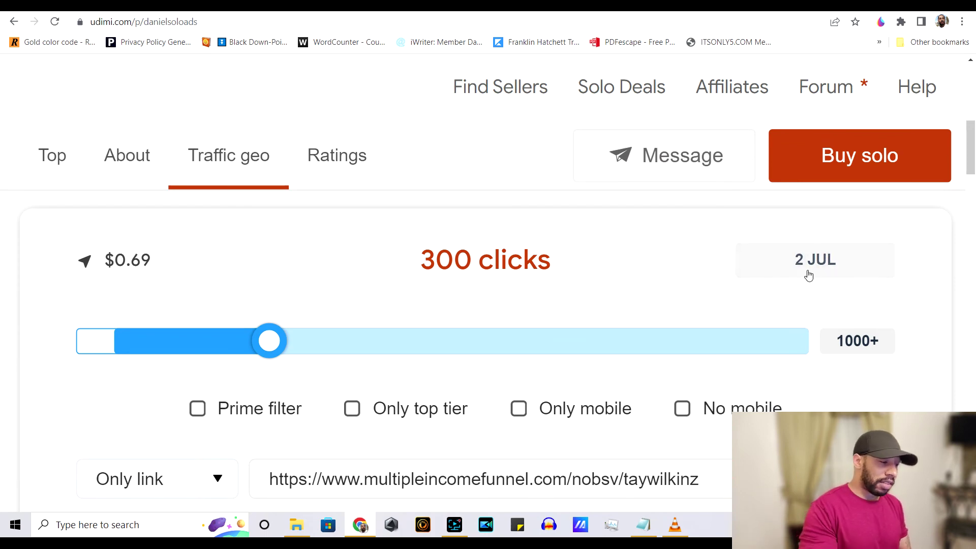
pyautogui.scroll(-6, 808, 275)
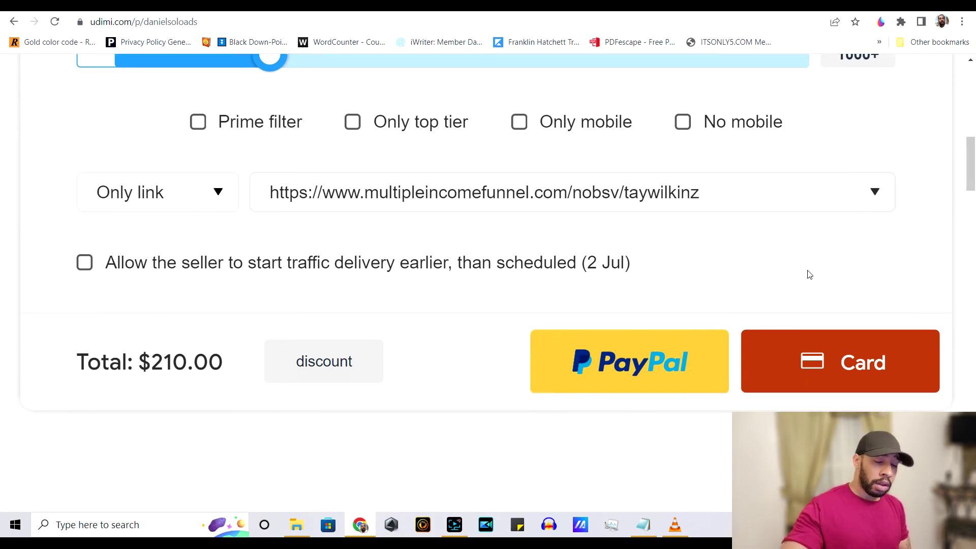
pyautogui.scroll(1, 809, 274)
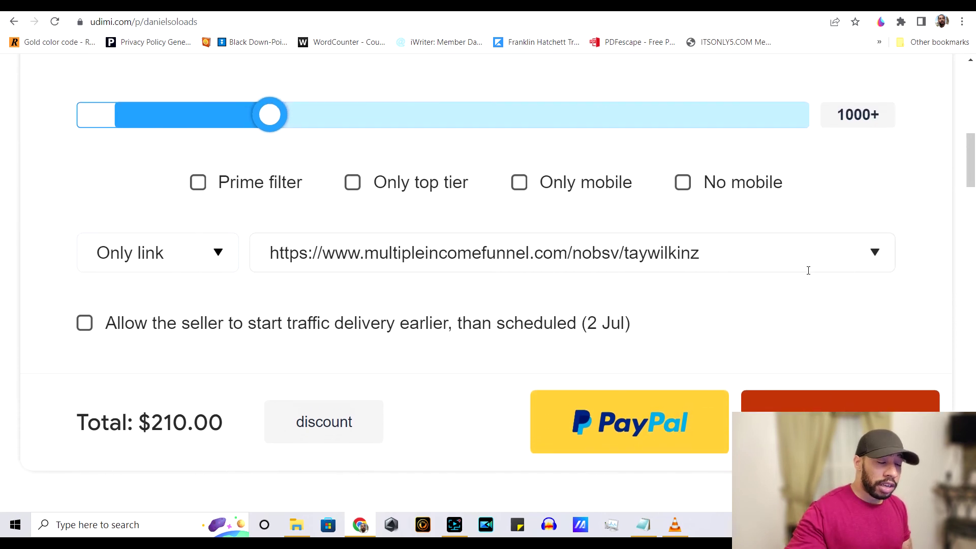